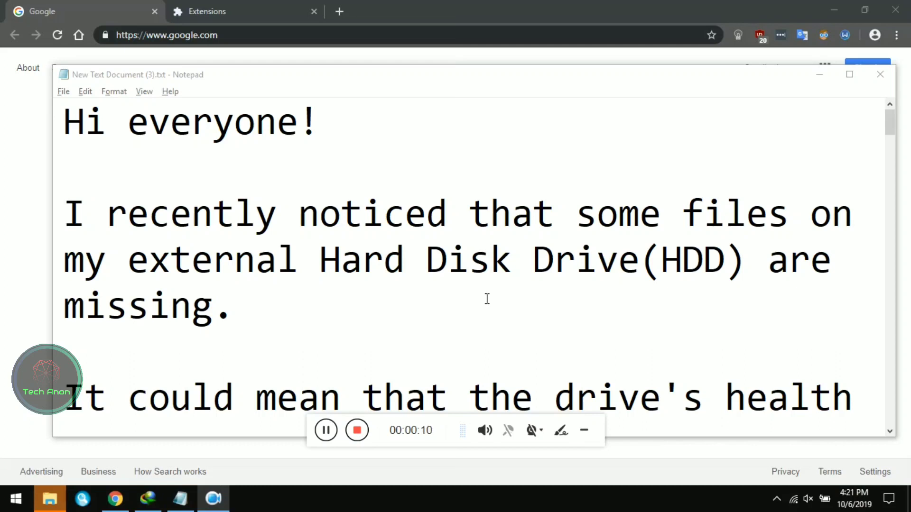
Read the opening notes about the files missing from the external hard disk drive and the drive's health
{"action": "left_click", "coordinate": [412, 372]}
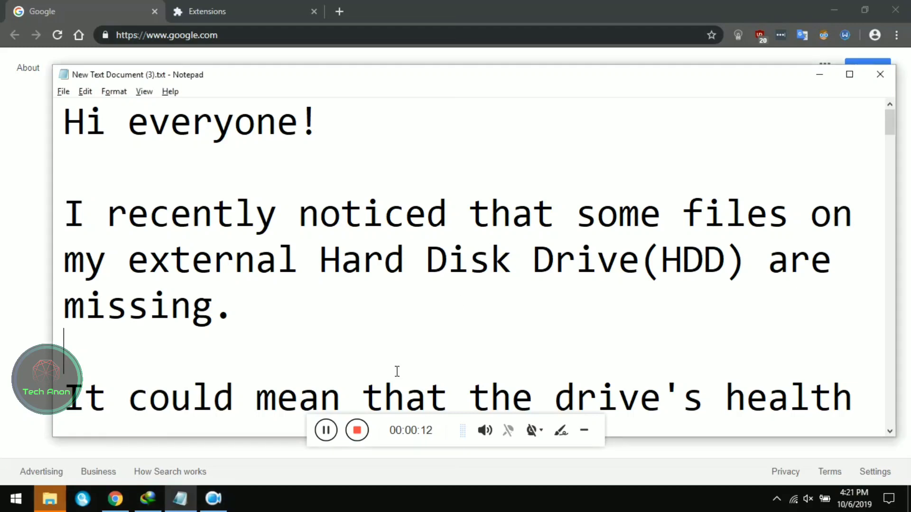
{"action": "key", "text": "Down"}
{"action": "key", "text": "Down"}
{"action": "key", "text": "Down"}
{"action": "key", "text": "Down"}
{"action": "key", "text": "Up"}
{"action": "key", "text": "Up"}
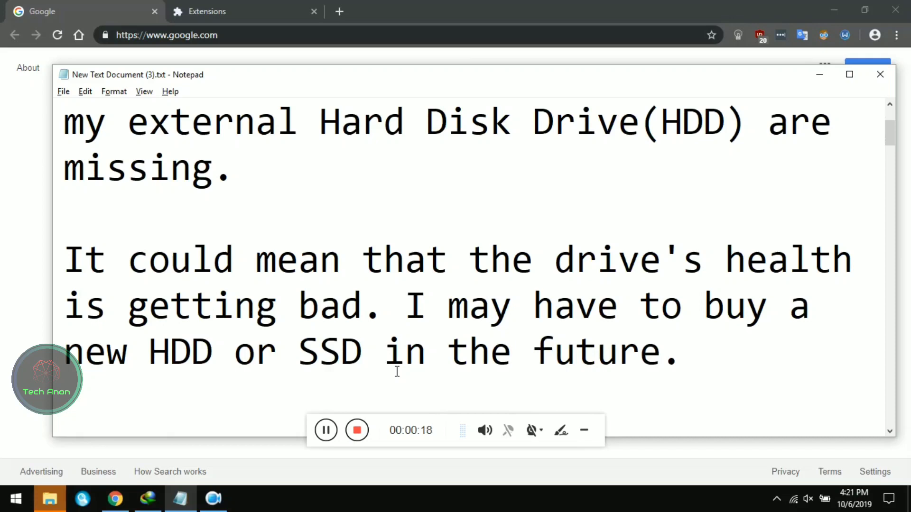
{"action": "key", "text": "Down"}
{"action": "key", "text": "Down"}
{"action": "key", "text": "Down"}
{"action": "key", "text": "Down"}
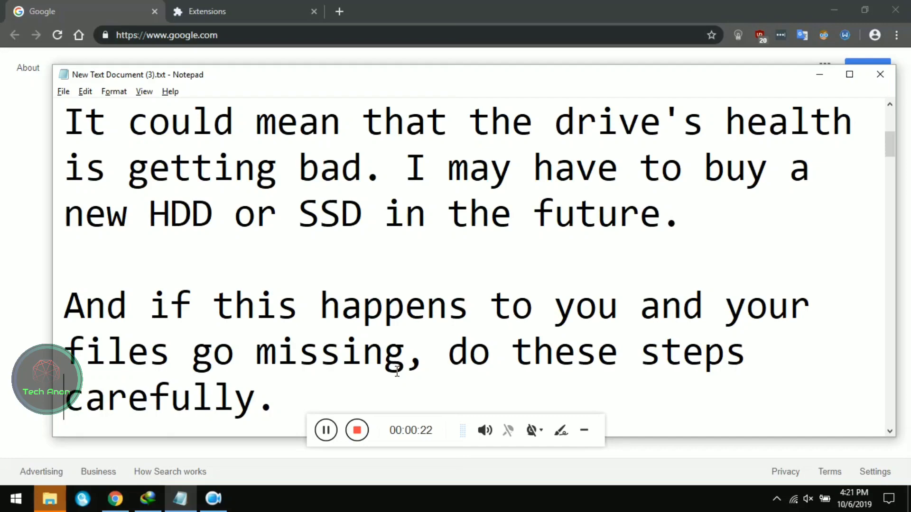
Read the first precaution about what to do with the drive once files are found missing
{"action": "key", "text": "Down"}
{"action": "key", "text": "Down"}
{"action": "key", "text": "Down"}
{"action": "key", "text": "Down"}
{"action": "key", "text": "Down"}
{"action": "key", "text": "Down"}
{"action": "key", "text": "Down"}
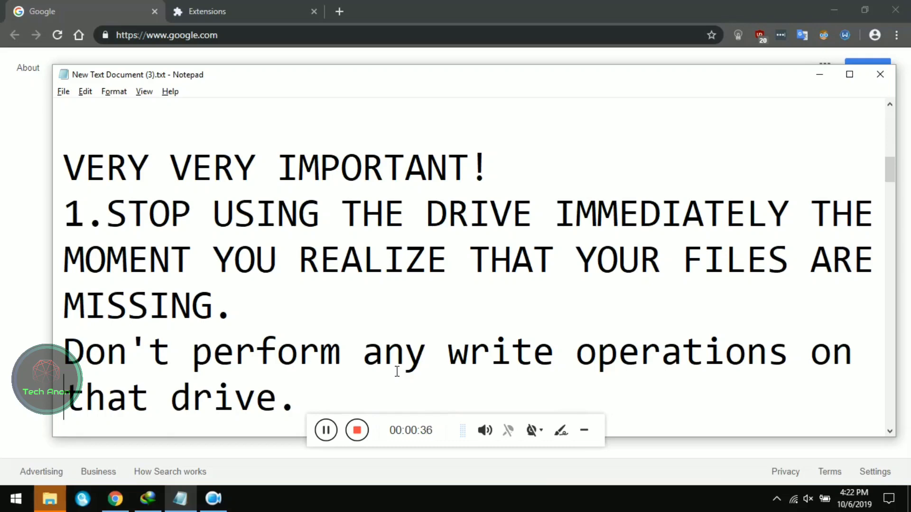
{"action": "key", "text": "Down"}
{"action": "key", "text": "Down"}
{"action": "key", "text": "Down"}
{"action": "key", "text": "Down"}
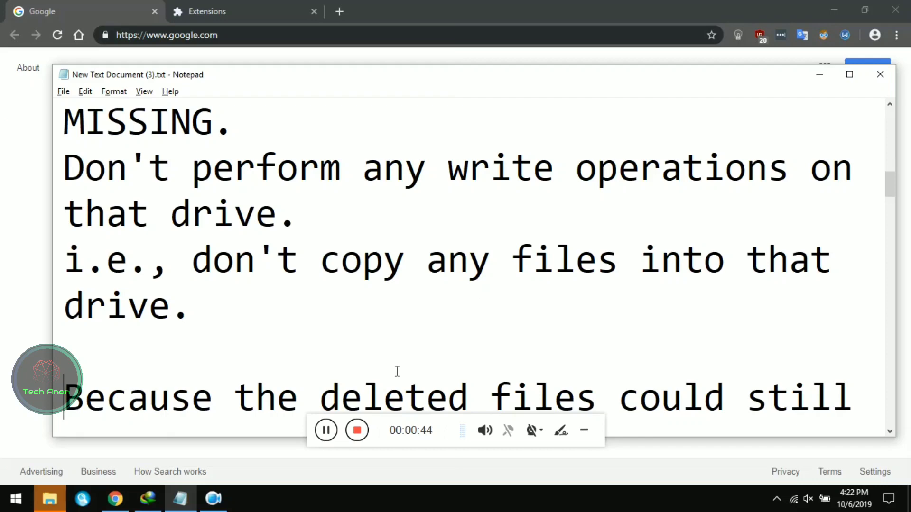
Read the explanation of how overwriting data affects the chance of recovering deleted files
{"action": "key", "text": "Down"}
{"action": "key", "text": "Down"}
{"action": "key", "text": "Down"}
{"action": "key", "text": "Down"}
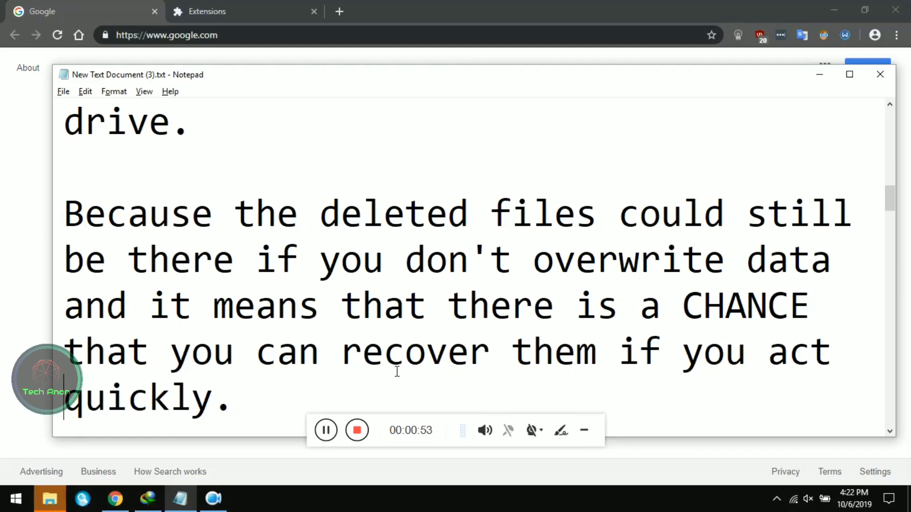
{"action": "key", "text": "Down"}
{"action": "key", "text": "Down"}
{"action": "key", "text": "Down"}
{"action": "key", "text": "Down"}
{"action": "key", "text": "Down"}
{"action": "key", "text": "Down"}
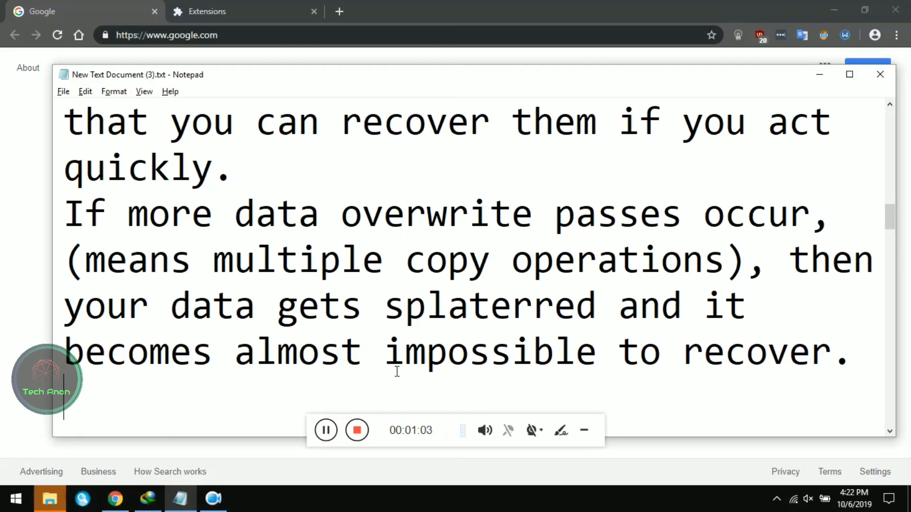
Read the section on what possibly caused the folder's file partitions to get lost
{"action": "key", "text": "Return"}
{"action": "type", "text": "Let's try to understand what happened there first:"}
{"action": "key", "text": "Return"}
{"action": "type", "text": "The file partitions of that folder got lost(inaccessible) - and it possibly occured when you disconnected your"}
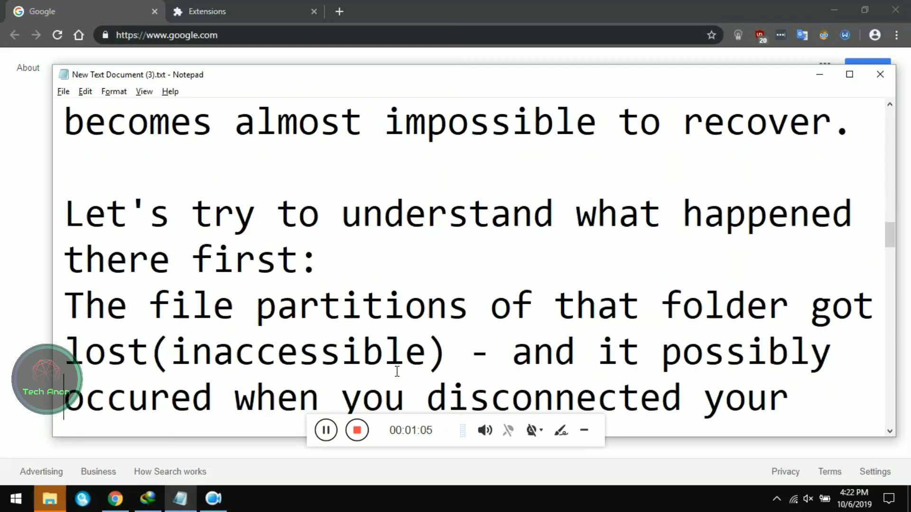
{"action": "type", "text": " drive suddenly."}
{"action": "key", "text": "Return"}
{"action": "type", "text": "Or during a power(electric) failure."}
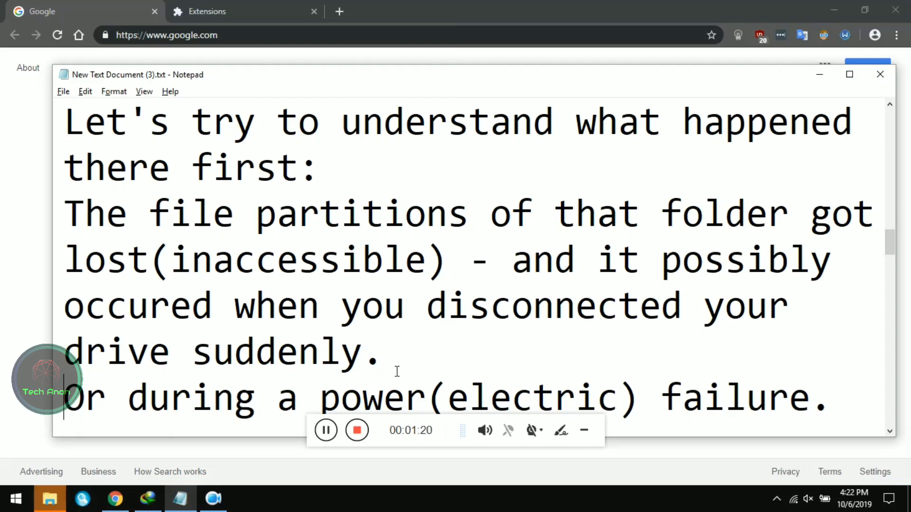
{"action": "key", "text": "Down"}
{"action": "key", "text": "Down"}
{"action": "key", "text": "Down"}
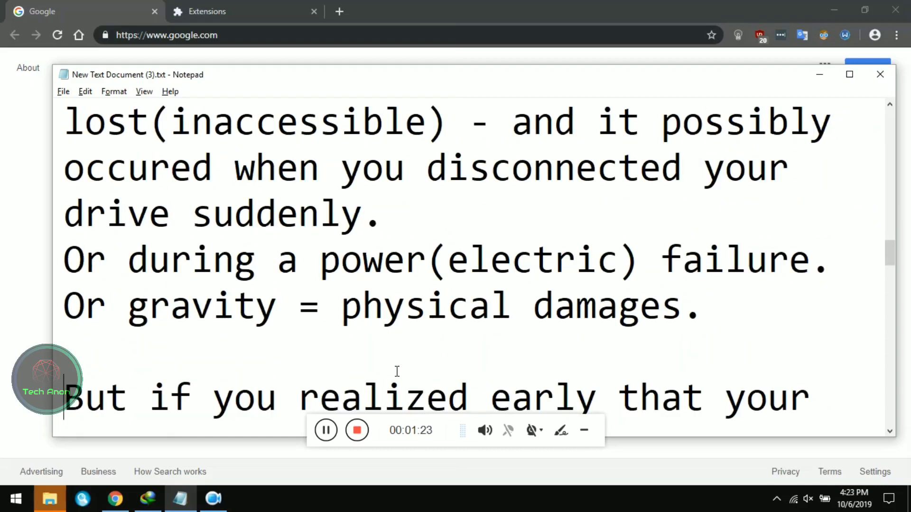
{"action": "key", "text": "Down"}
{"action": "key", "text": "Down"}
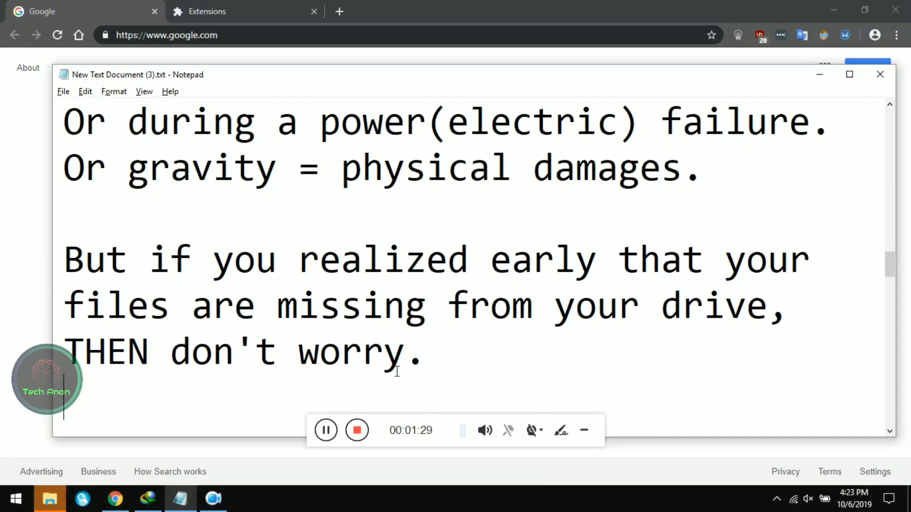
Correct "In they are deleted files" to "If they are deleted files" in the paragraph about partition errors
{"action": "key", "text": "Down"}
{"action": "key", "text": "Down"}
{"action": "key", "text": "Down"}
{"action": "key", "text": "Down"}
{"action": "key", "text": "Down"}
{"action": "key", "text": "Down"}
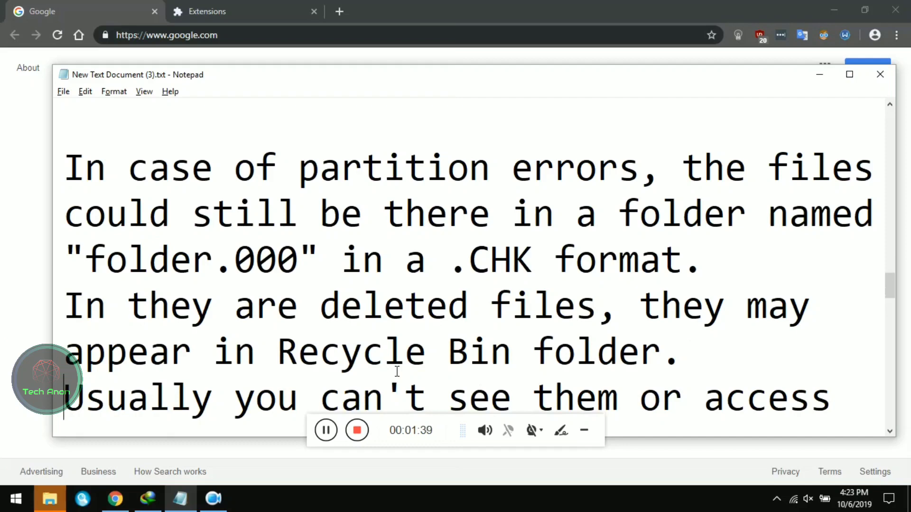
{"action": "left_click", "coordinate": [100, 305]}
{"action": "key", "text": "BackSpace"}
{"action": "type", "text": "f"}
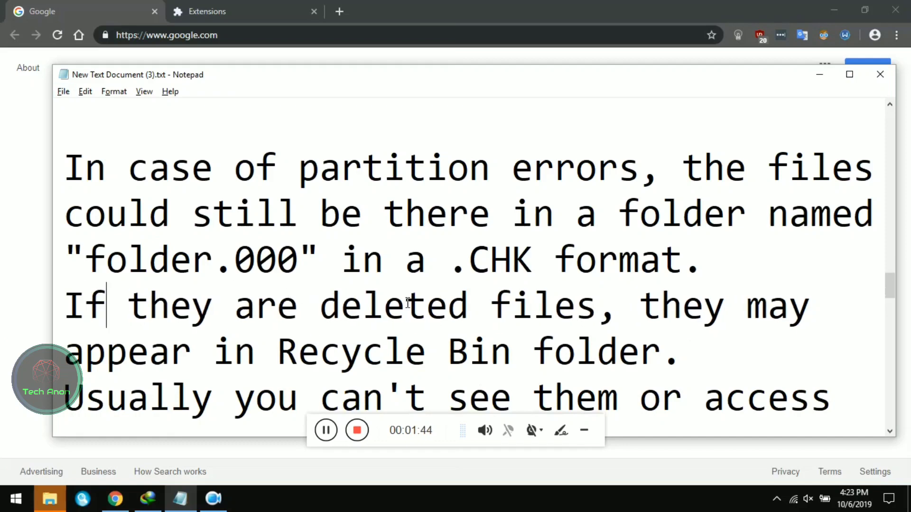
Read on through the notes about recovering the files and the second precaution on where to output them
{"action": "left_click", "coordinate": [623, 316]}
{"action": "key", "text": "Down"}
{"action": "key", "text": "Down"}
{"action": "key", "text": "Down"}
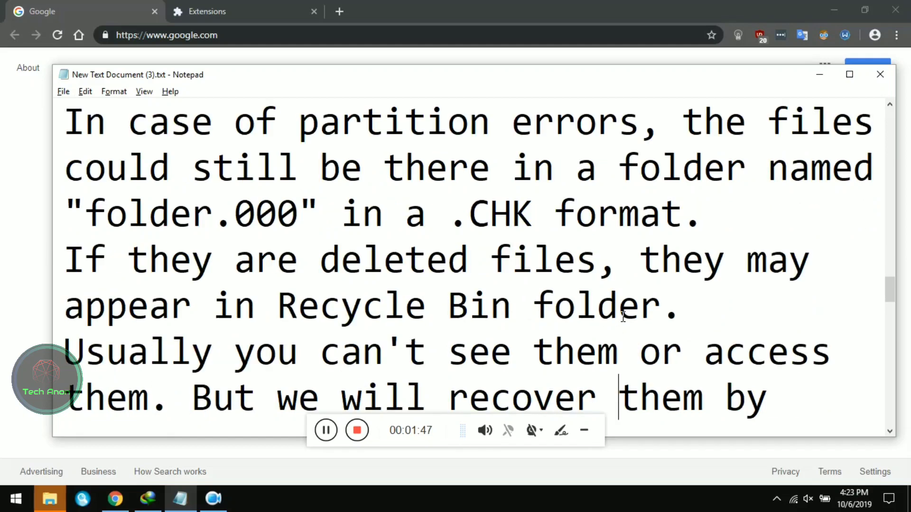
{"action": "key", "text": "Down"}
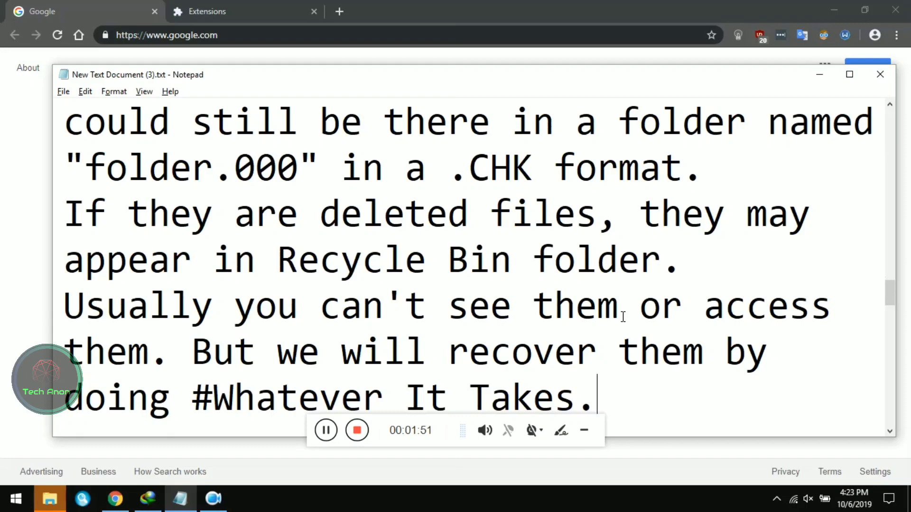
{"action": "key", "text": "Down"}
{"action": "key", "text": "Down"}
{"action": "key", "text": "Down"}
{"action": "key", "text": "Down"}
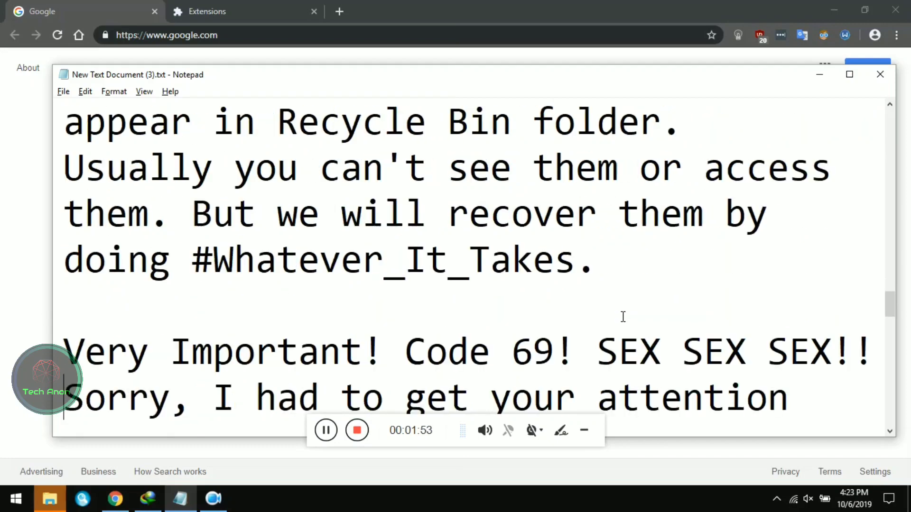
{"action": "key", "text": "Down"}
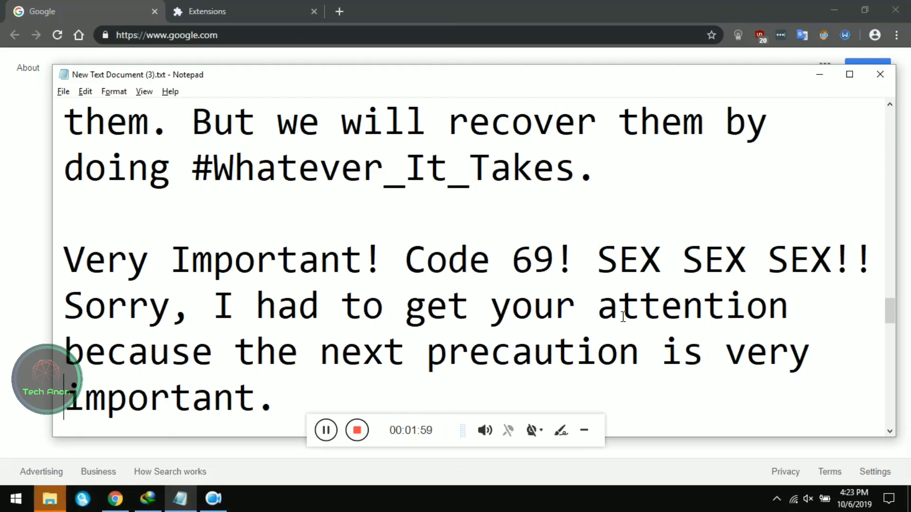
{"action": "key", "text": "Down"}
{"action": "key", "text": "Down"}
{"action": "key", "text": "Down"}
{"action": "key", "text": "Down"}
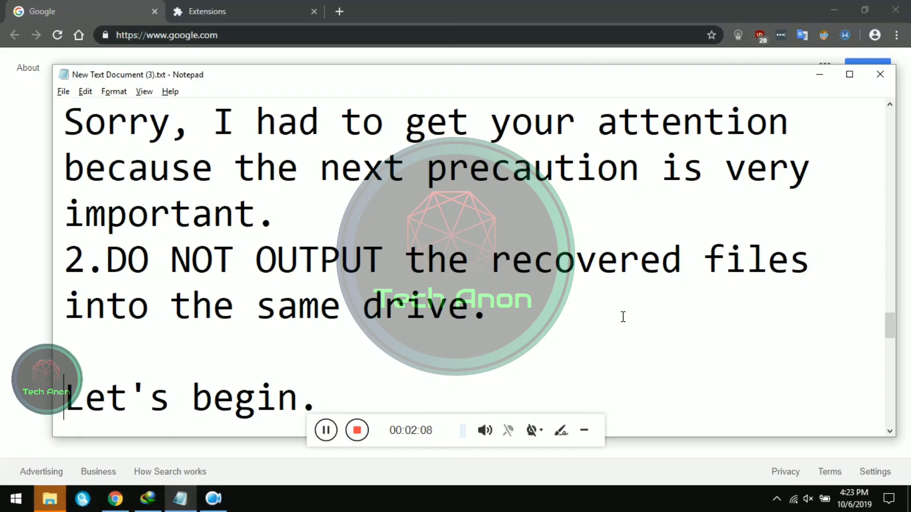
{"action": "key", "text": "Down"}
{"action": "key", "text": "Down"}
{"action": "key", "text": "Down"}
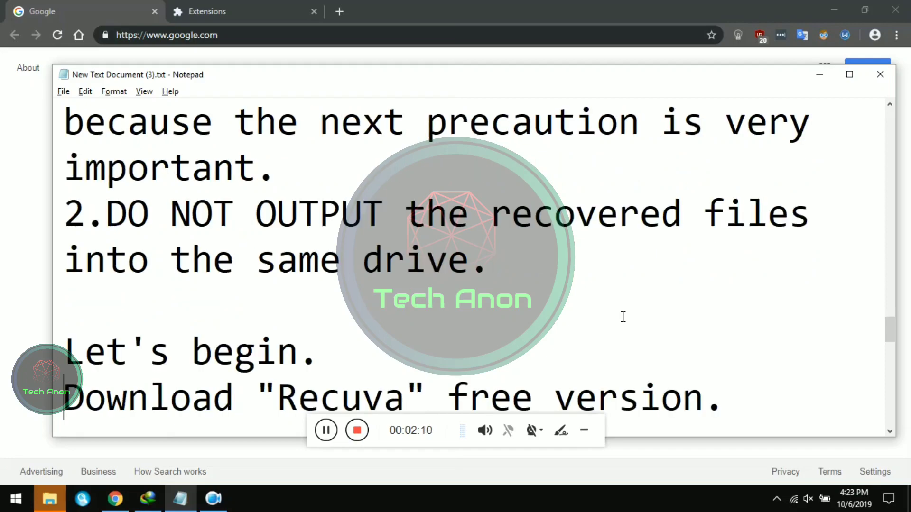
Skim the remaining notes on Recuva through to the end of the document
{"action": "key", "text": "Down"}
{"action": "key", "text": "Down"}
{"action": "key", "text": "Down"}
{"action": "key", "text": "Down"}
{"action": "key", "text": "Down"}
{"action": "key", "text": "Down"}
{"action": "key", "text": "Down"}
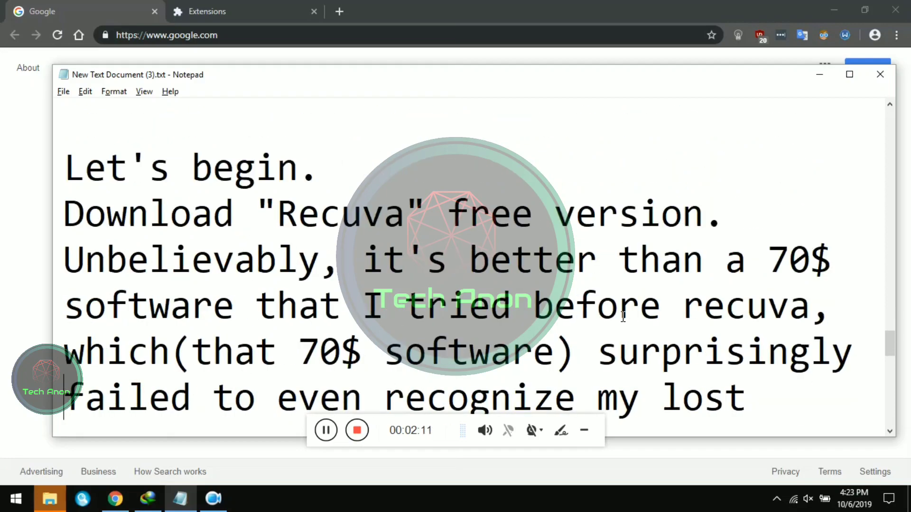
{"action": "key", "text": "Down"}
{"action": "key", "text": "Down"}
{"action": "key", "text": "Down"}
{"action": "key", "text": "Down"}
{"action": "key", "text": "Down"}
{"action": "key", "text": "Down"}
{"action": "key", "text": "Down"}
{"action": "key", "text": "Down"}
{"action": "key", "text": "Down"}
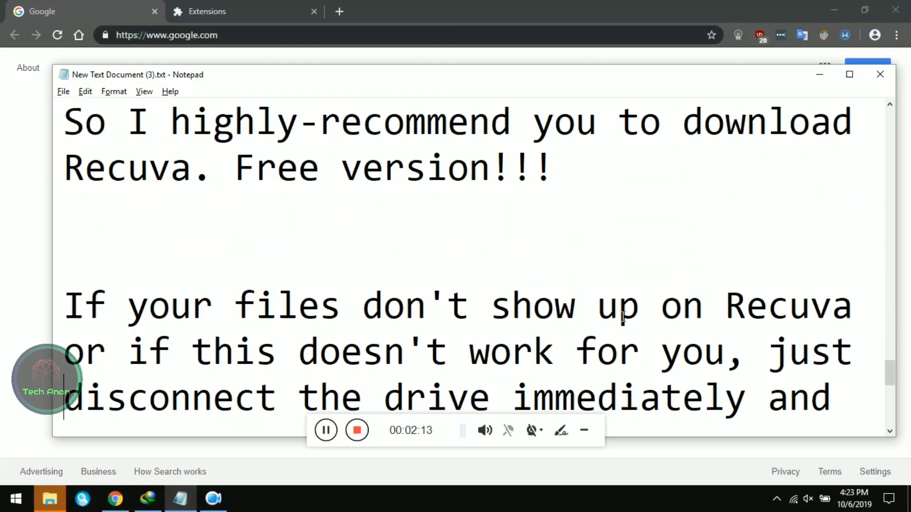
{"action": "key", "text": "Down"}
{"action": "key", "text": "Down"}
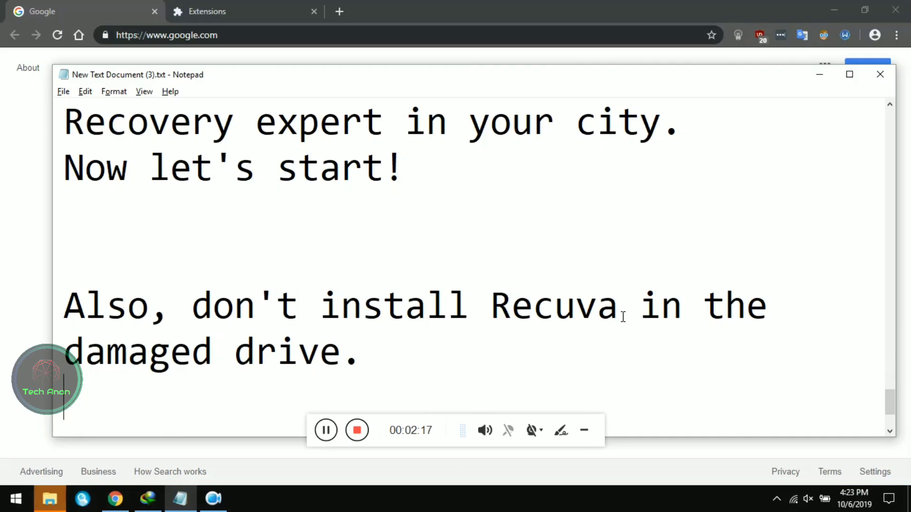
Go back to the second precaution about the output location of the recovered files
{"action": "key", "text": "Up"}
{"action": "key", "text": "Up"}
{"action": "key", "text": "Up"}
{"action": "key", "text": "Up"}
{"action": "key", "text": "Up"}
{"action": "key", "text": "Up"}
{"action": "key", "text": "Up"}
{"action": "key", "text": "Up"}
{"action": "key", "text": "Up"}
{"action": "key", "text": "Up"}
{"action": "key", "text": "Up"}
{"action": "key", "text": "Up"}
{"action": "key", "text": "Up"}
{"action": "key", "text": "Up"}
{"action": "key", "text": "Up"}
{"action": "key", "text": "Up"}
{"action": "key", "text": "Up"}
{"action": "key", "text": "Up"}
{"action": "key", "text": "Up"}
{"action": "key", "text": "Up"}
{"action": "key", "text": "Up"}
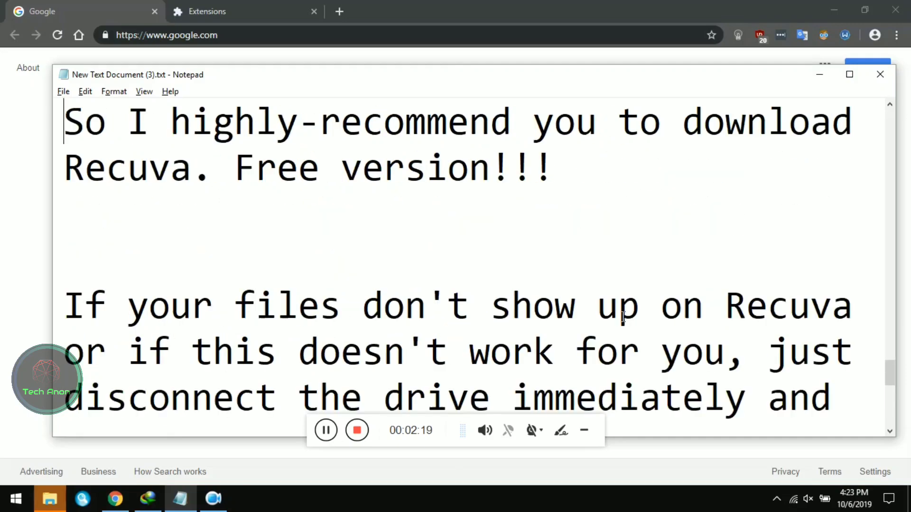
{"action": "key", "text": "Up"}
{"action": "key", "text": "Up"}
{"action": "key", "text": "Up"}
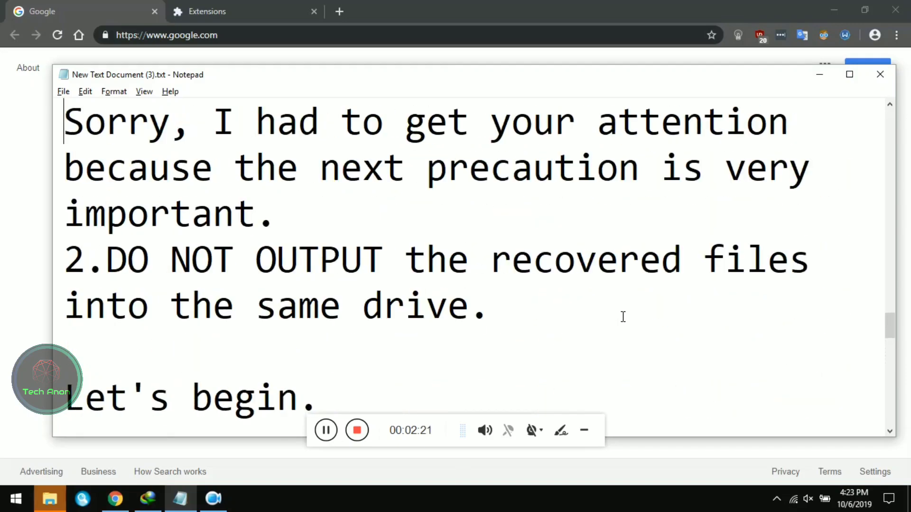
{"action": "key", "text": "Down"}
{"action": "key", "text": "Down"}
{"action": "key", "text": "Down"}
{"action": "key", "text": "Down"}
{"action": "key", "text": "Down"}
{"action": "key", "text": "Down"}
{"action": "key", "text": "Down"}
{"action": "key", "text": "Down"}
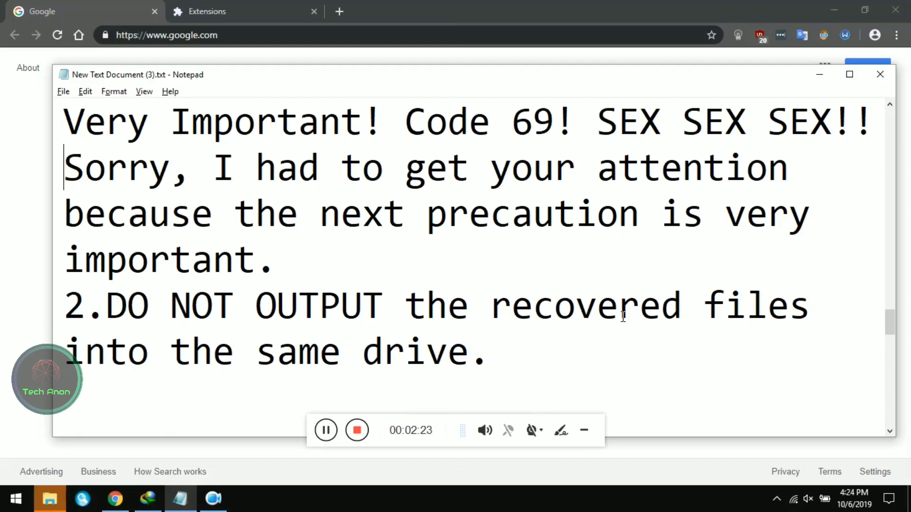
Read the section recommending the free version of Recuva over the 70$ software
{"action": "key", "text": "Down"}
{"action": "key", "text": "Down"}
{"action": "key", "text": "Down"}
{"action": "key", "text": "Down"}
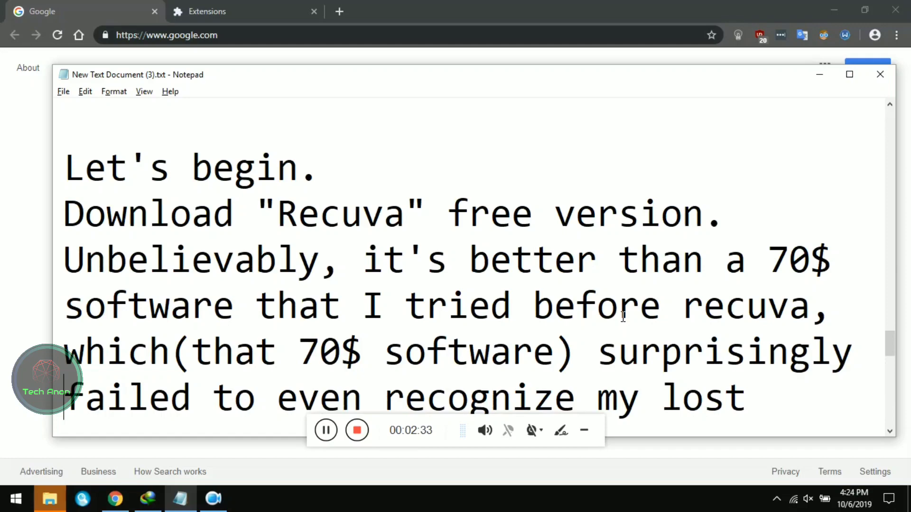
{"action": "key", "text": "Down"}
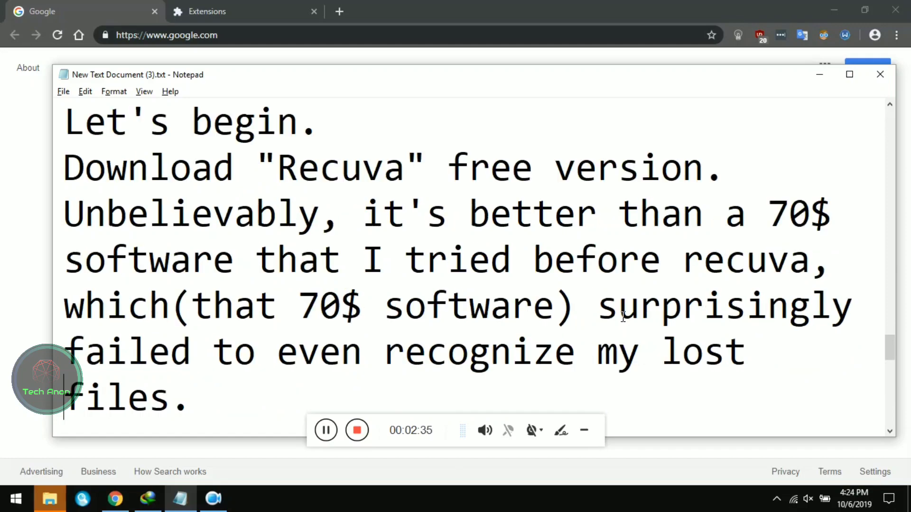
{"action": "key", "text": "Down"}
{"action": "key", "text": "Down"}
{"action": "key", "text": "Down"}
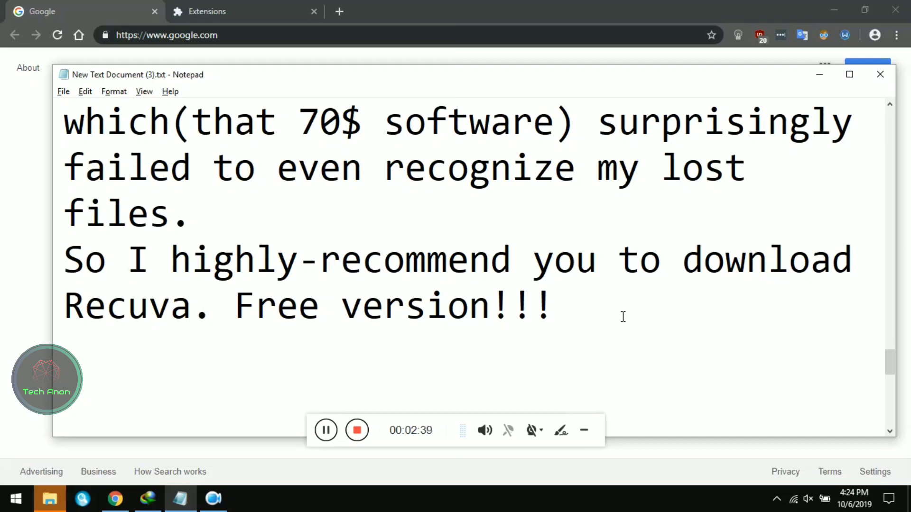
Insert "The" before "Free version!!!" in the Recuva recommendation
{"action": "key", "text": "Down"}
{"action": "key", "text": "Down"}
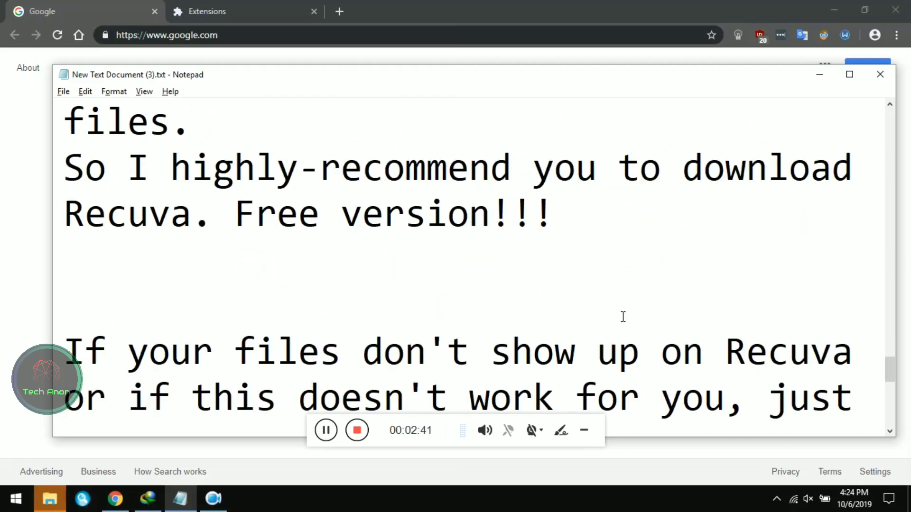
{"action": "left_click", "coordinate": [233, 214]}
{"action": "type", "text": "The"}
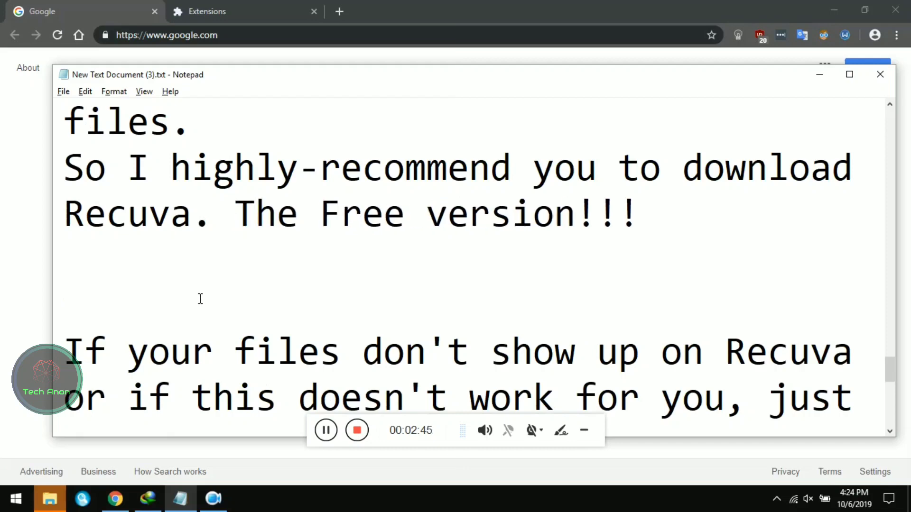
Read the advice on what to do if the missing files don't show up in Recuva
{"action": "key", "text": "Down"}
{"action": "key", "text": "Down"}
{"action": "key", "text": "Down"}
{"action": "key", "text": "Down"}
{"action": "key", "text": "Down"}
{"action": "key", "text": "Down"}
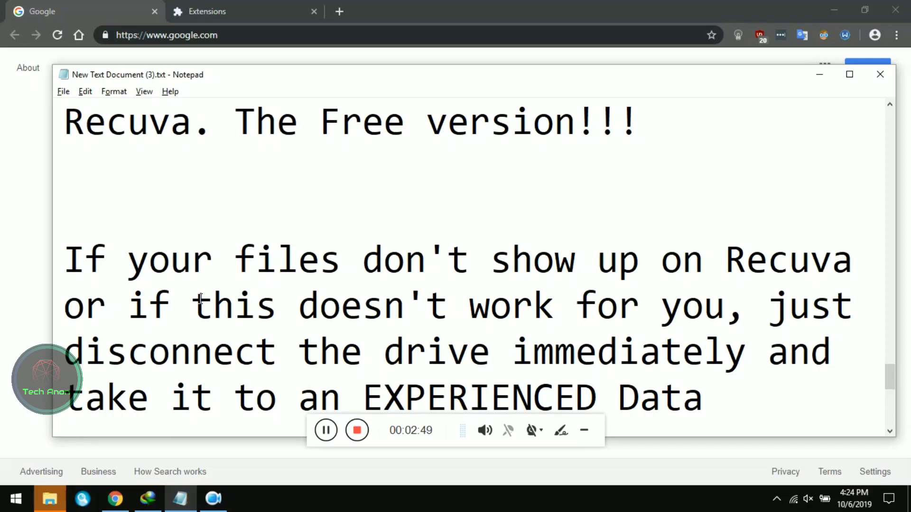
{"action": "key", "text": "Down"}
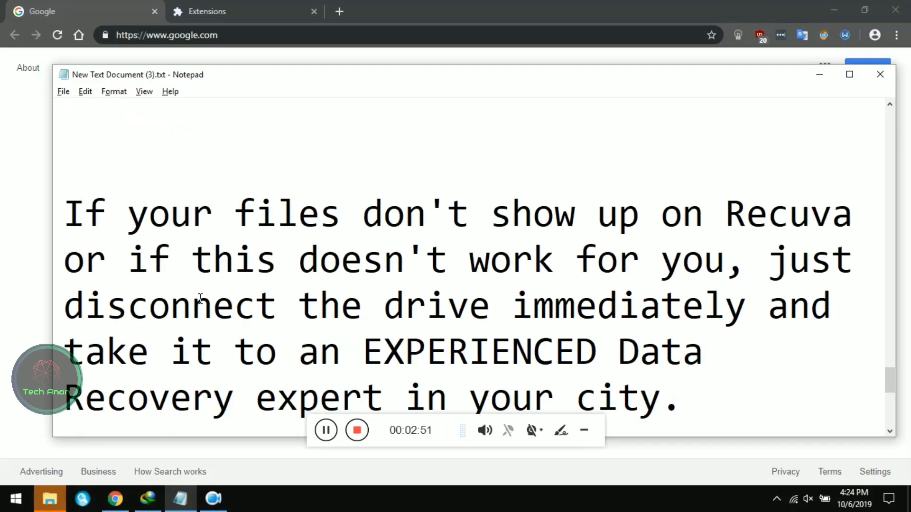
{"action": "key", "text": "Down"}
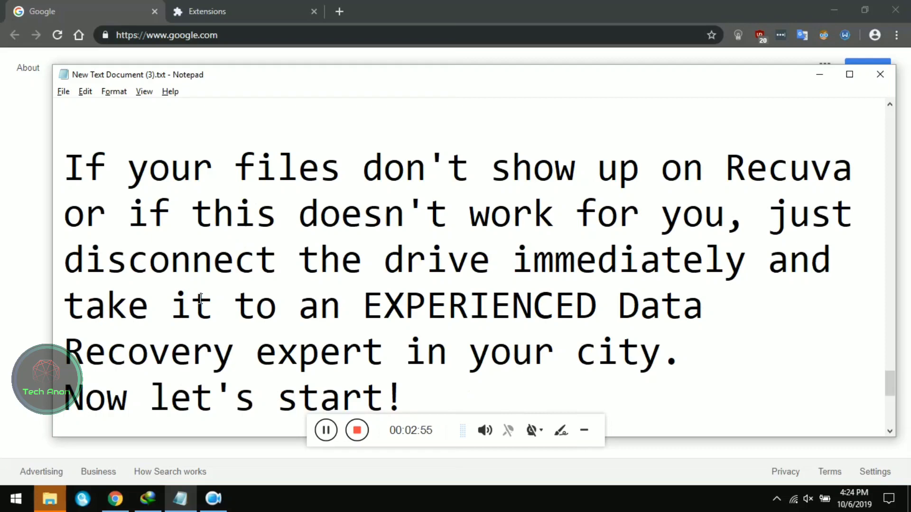
{"action": "key", "text": "Down"}
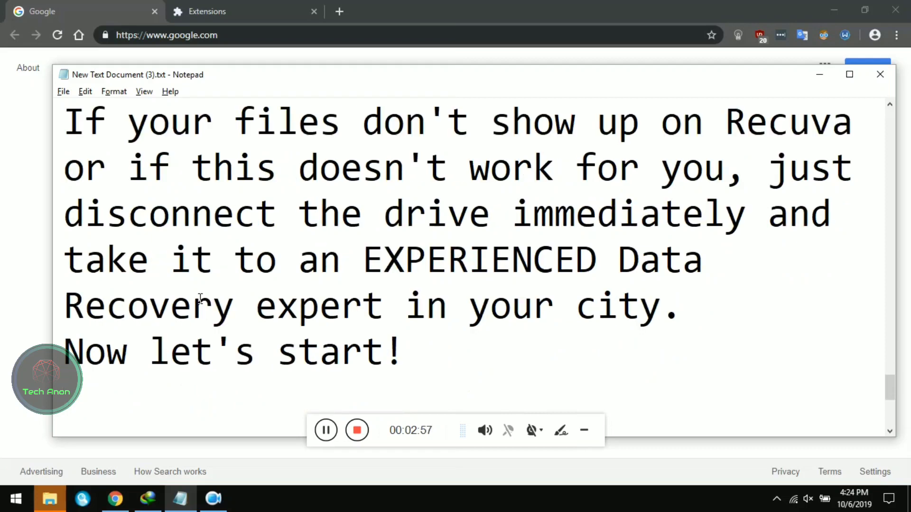
Switch to the Google home page in Chrome
{"action": "left_click", "coordinate": [2, 210]}
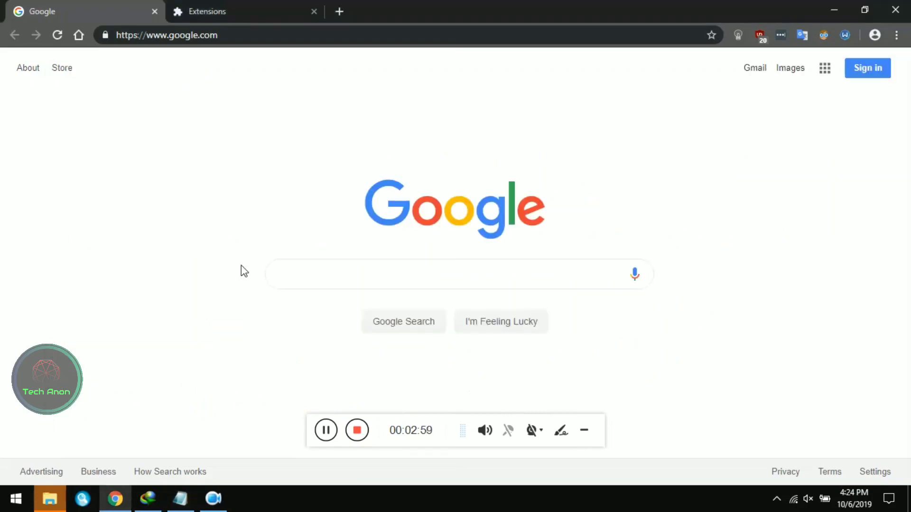
Search Google for "Recuva" and open the CCleaner result for downloading Recuva
{"action": "left_click", "coordinate": [313, 264]}
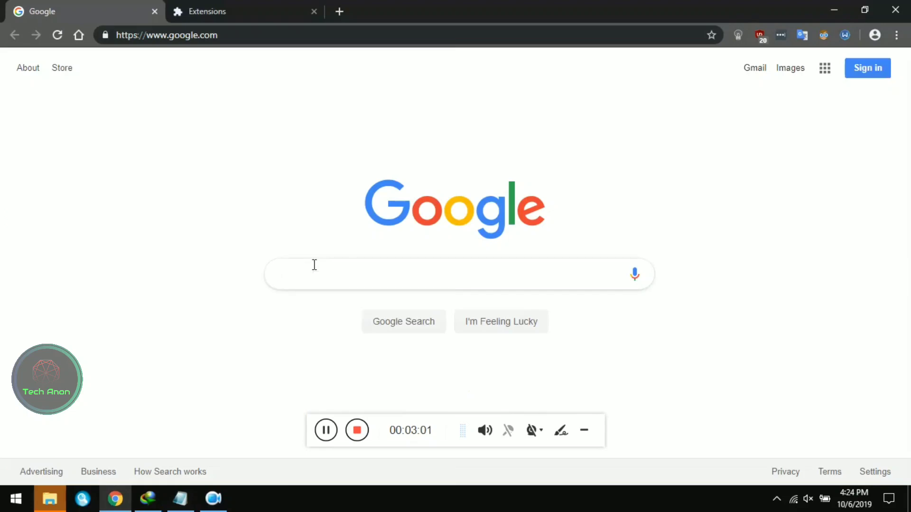
{"action": "type", "text": "Recuva"}
{"action": "key", "text": "Return"}
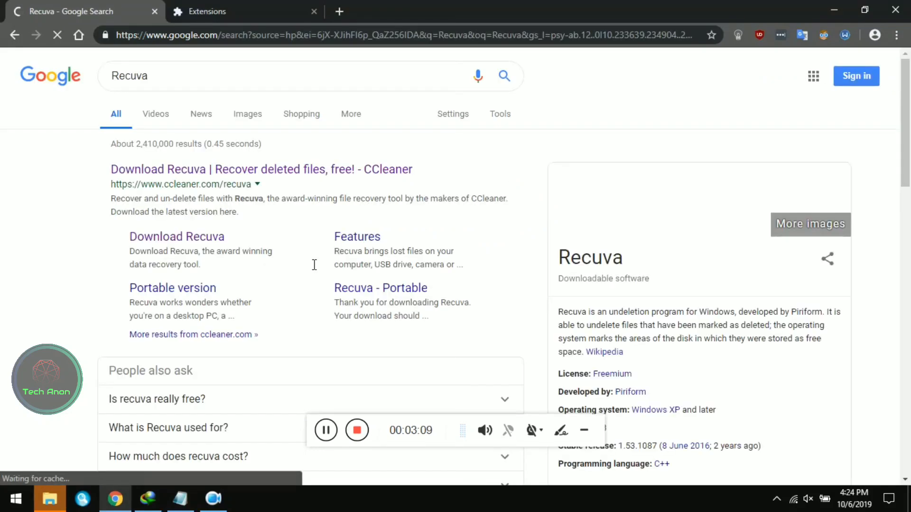
{"action": "left_click", "coordinate": [207, 172]}
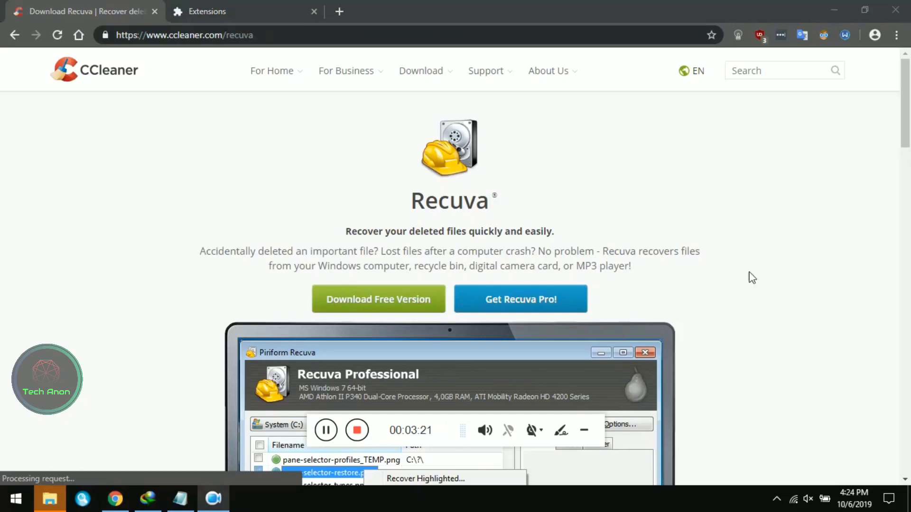
Choose the free version of Recuva and open its FileHippo.com download page
{"action": "scroll", "coordinate": [909, 123], "scroll_direction": "down", "scroll_amount": 4}
{"action": "scroll", "coordinate": [908, 122], "scroll_direction": "up", "scroll_amount": 4}
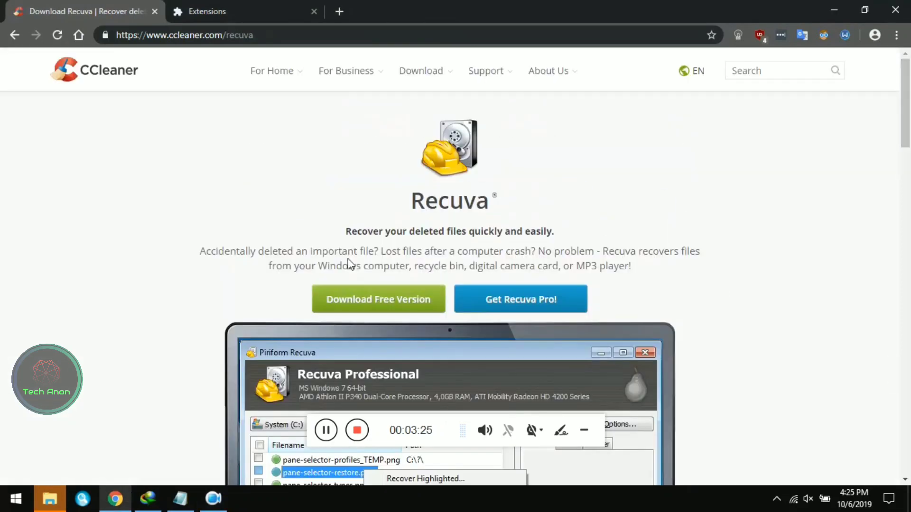
{"action": "left_click", "coordinate": [377, 295]}
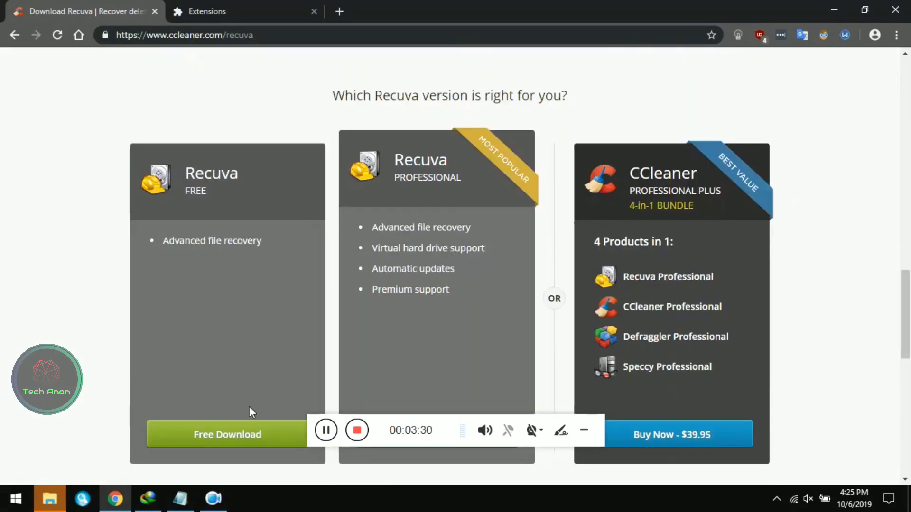
{"action": "left_click", "coordinate": [272, 441]}
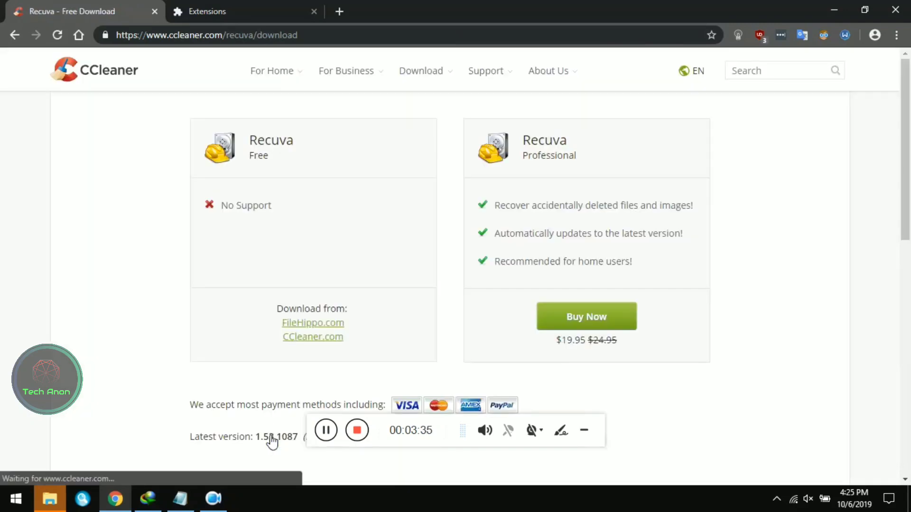
{"action": "left_click", "coordinate": [323, 325]}
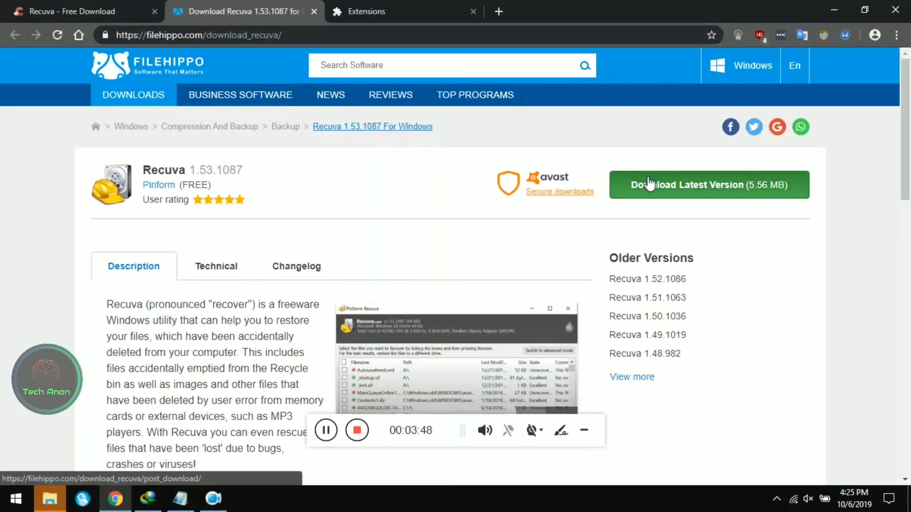
Download the latest Recuva version as rcsetup153.exe into the Programs category, dismissing the Brave advertisement
{"action": "left_click", "coordinate": [647, 180]}
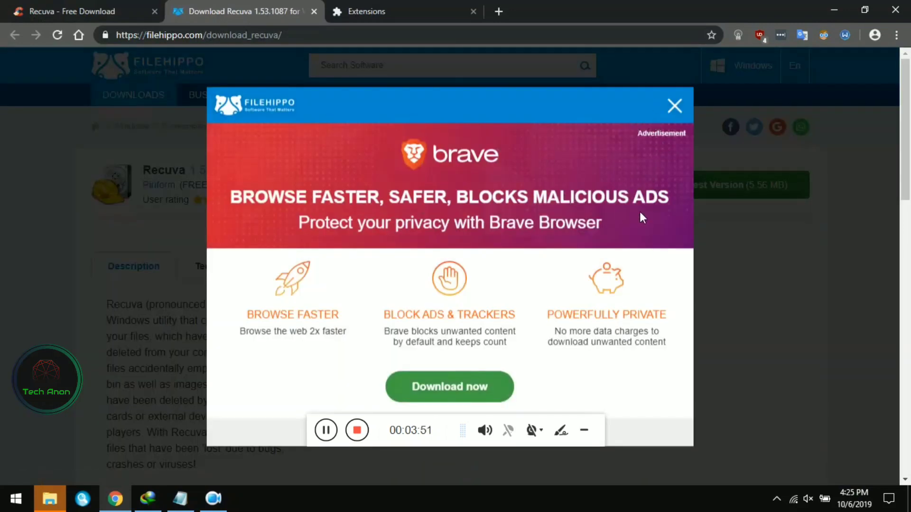
{"action": "left_click", "coordinate": [680, 104]}
{"action": "left_click", "coordinate": [679, 194]}
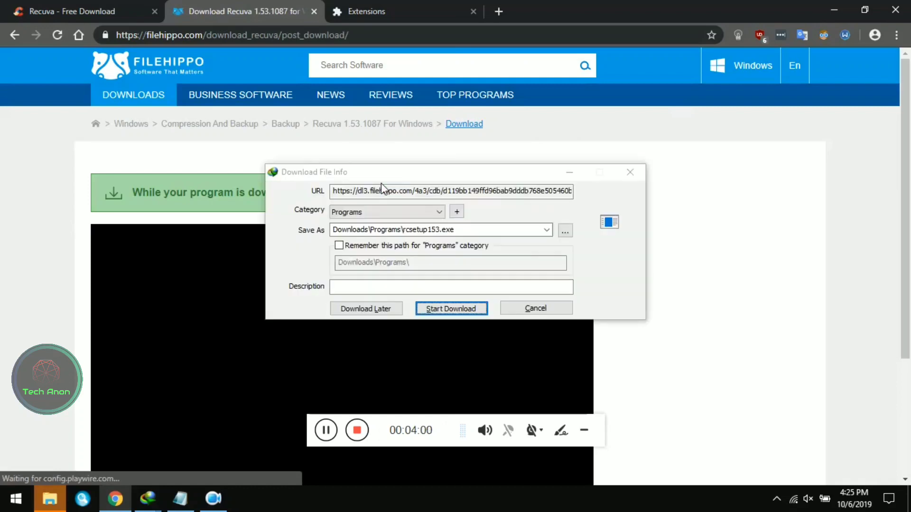
{"action": "left_click", "coordinate": [482, 311]}
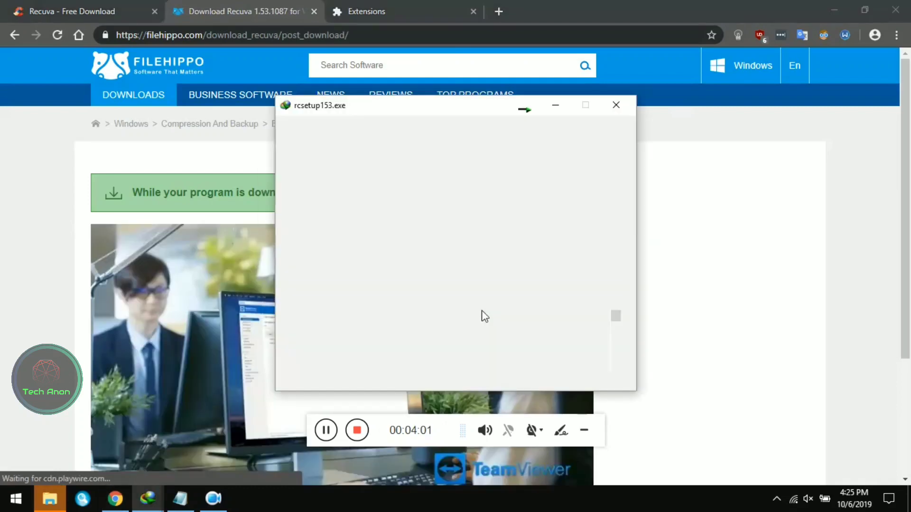
Close the FileHippo page and bring up the rcsetup153.exe download progress window
{"action": "left_click", "coordinate": [309, 16]}
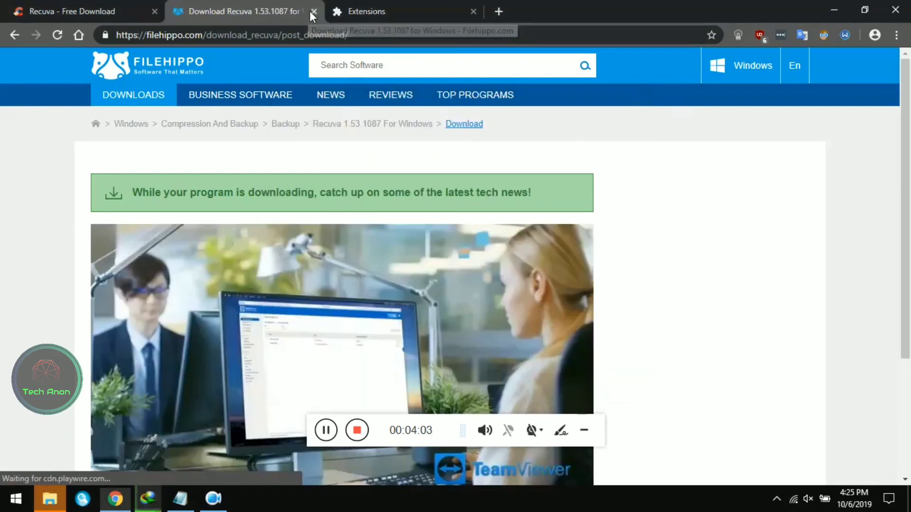
{"action": "left_click", "coordinate": [313, 11]}
{"action": "mouse_move", "coordinate": [147, 498]}
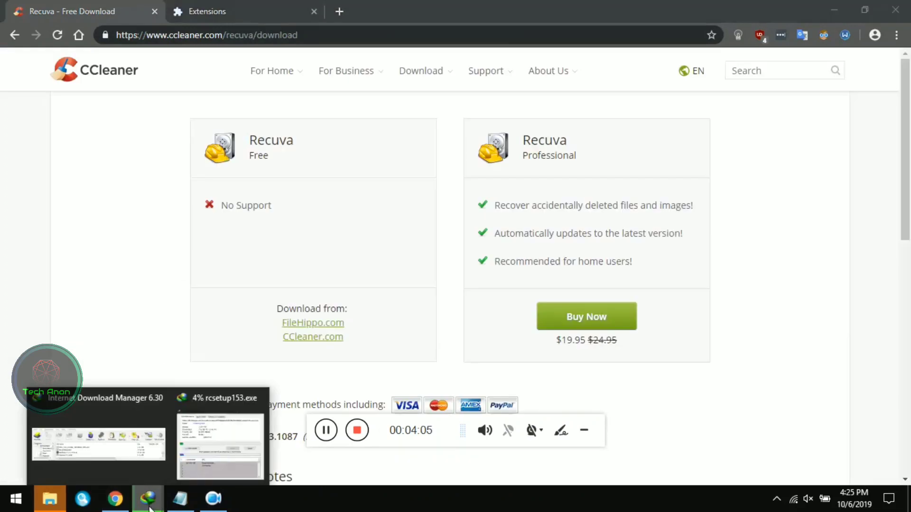
{"action": "left_click", "coordinate": [209, 462]}
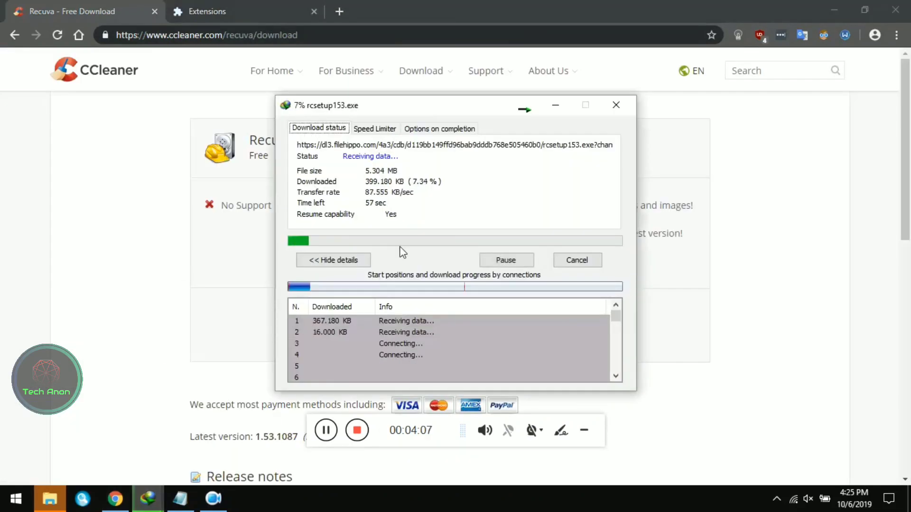
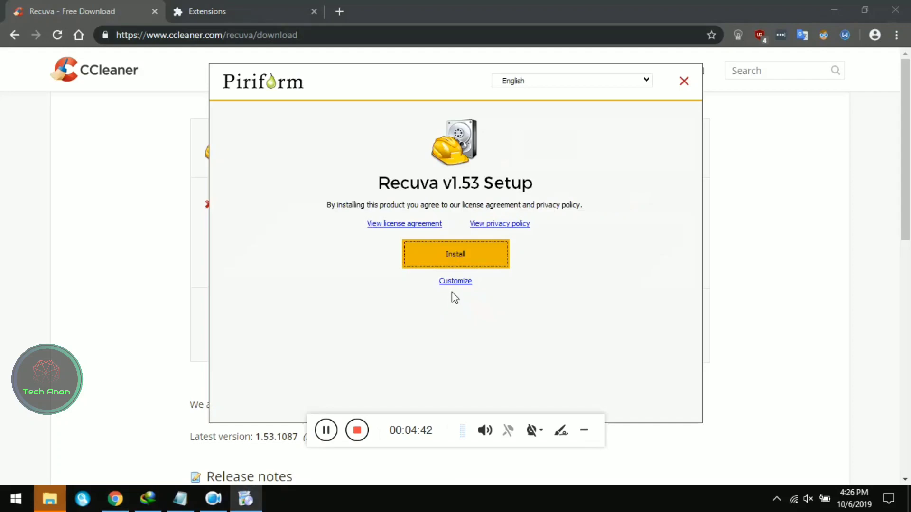
Install Recuva v1.53 for anyone using this computer in C:\Program Files\Recuva, and finish setup with the option to reboot manually later
{"action": "left_click", "coordinate": [455, 281]}
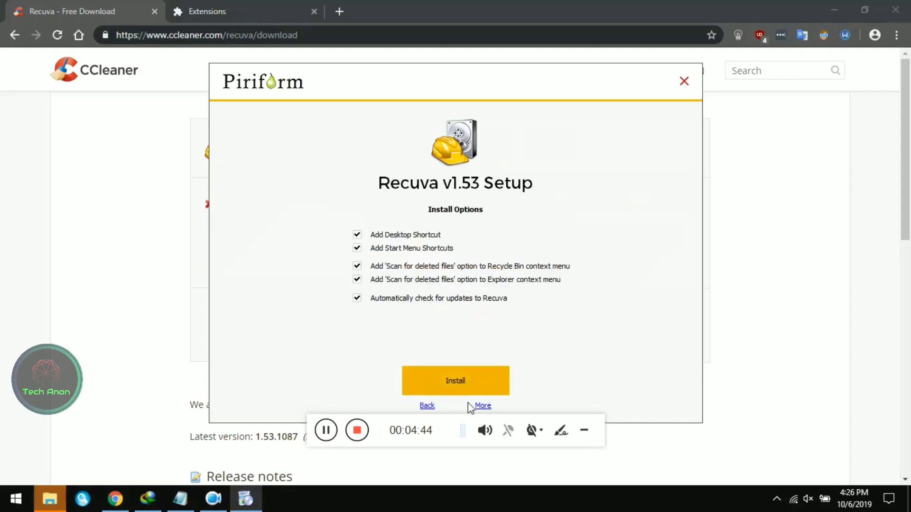
{"action": "left_click", "coordinate": [482, 406]}
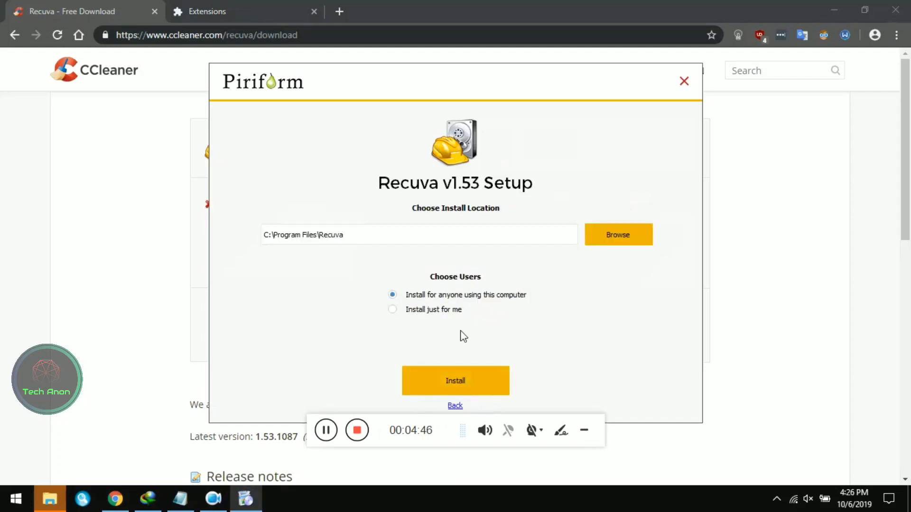
{"action": "left_click_drag", "start_coordinate": [549, 82], "coordinate": [537, 68]}
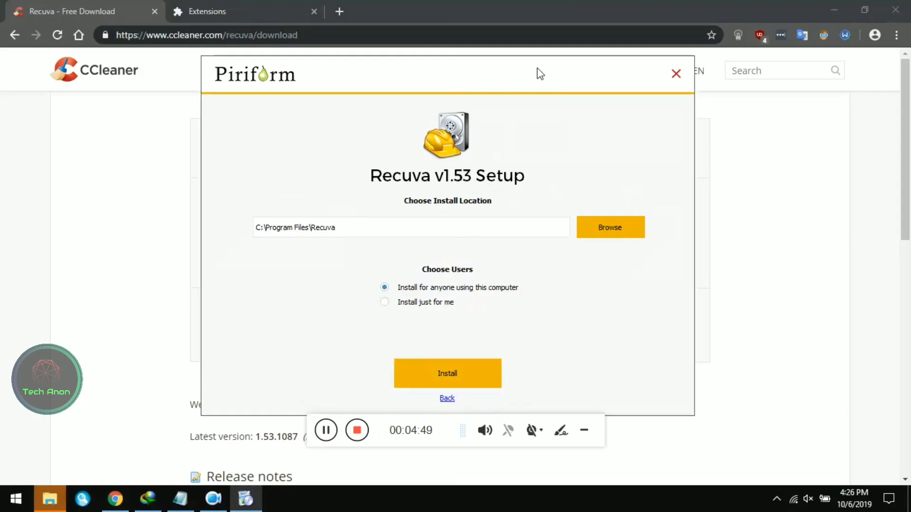
{"action": "left_click", "coordinate": [474, 375]}
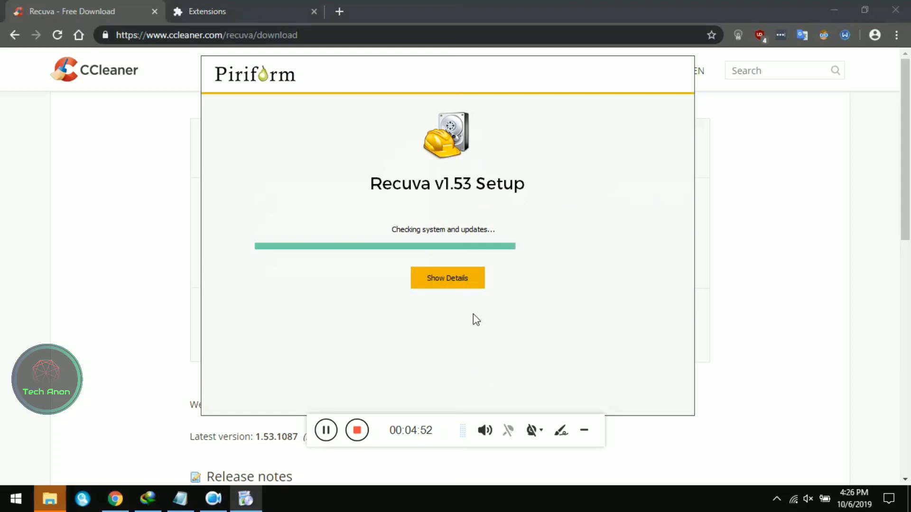
{"action": "left_click", "coordinate": [468, 278]}
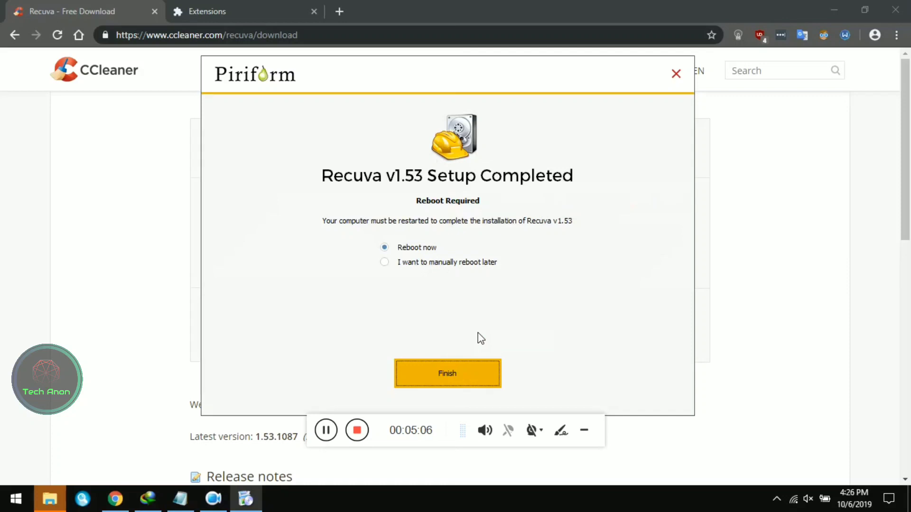
{"action": "left_click", "coordinate": [450, 264]}
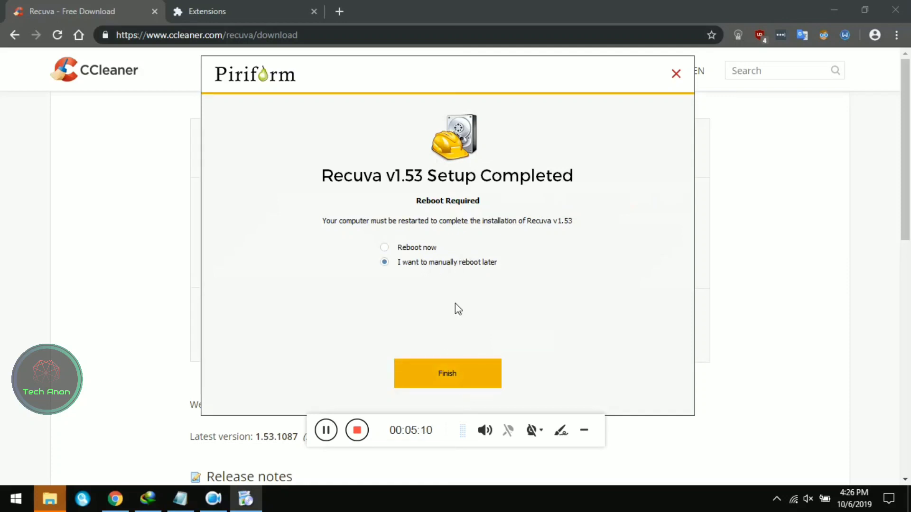
{"action": "left_click", "coordinate": [490, 372]}
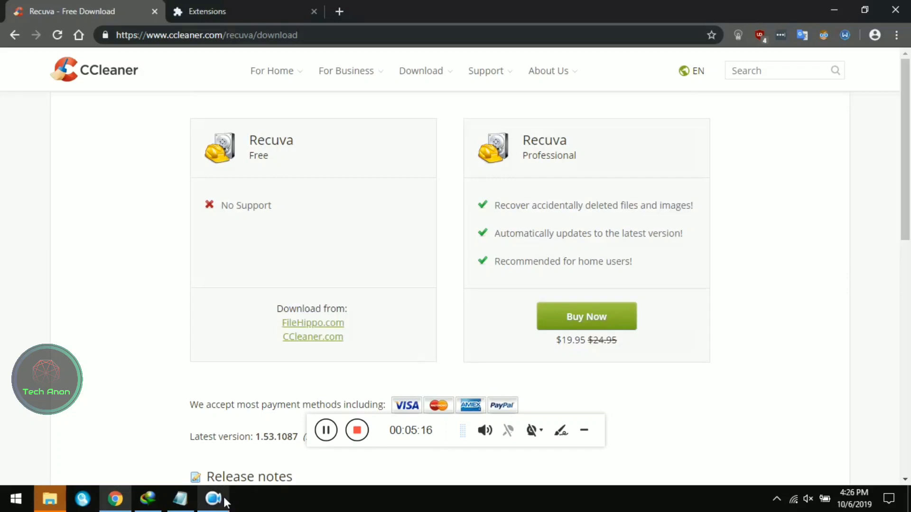
{"action": "mouse_move", "coordinate": [225, 502]}
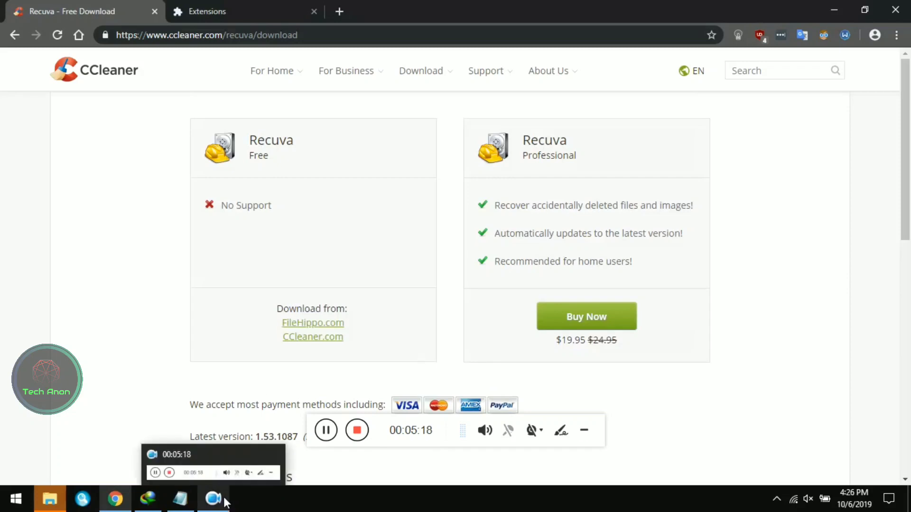
{"action": "key", "text": "super"}
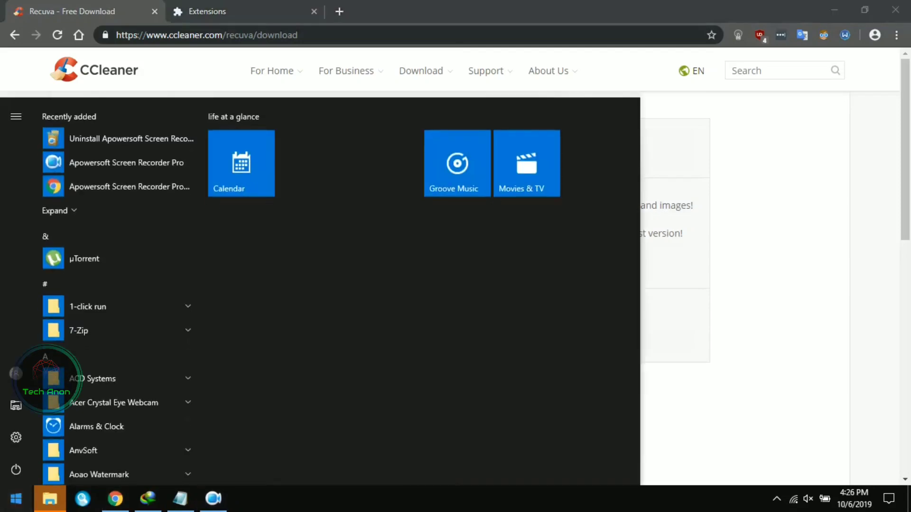
{"action": "type", "text": "recuva"}
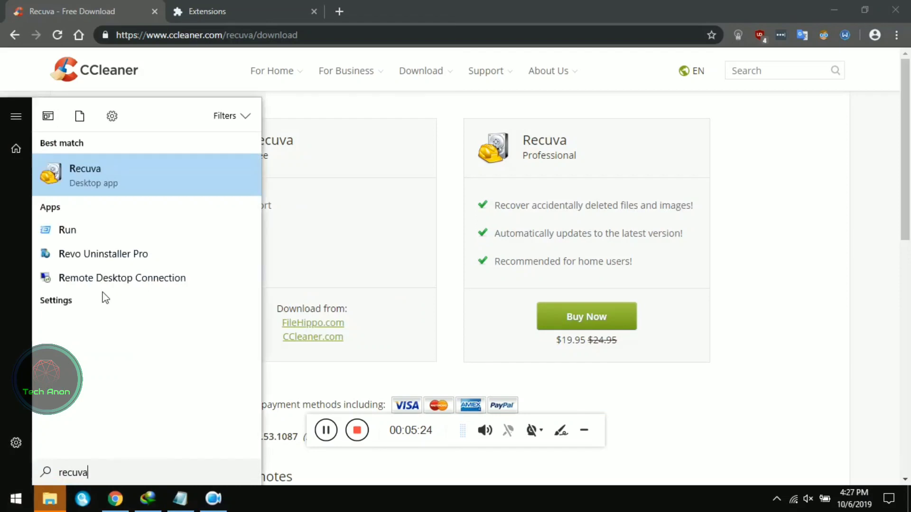
{"action": "left_click", "coordinate": [185, 175]}
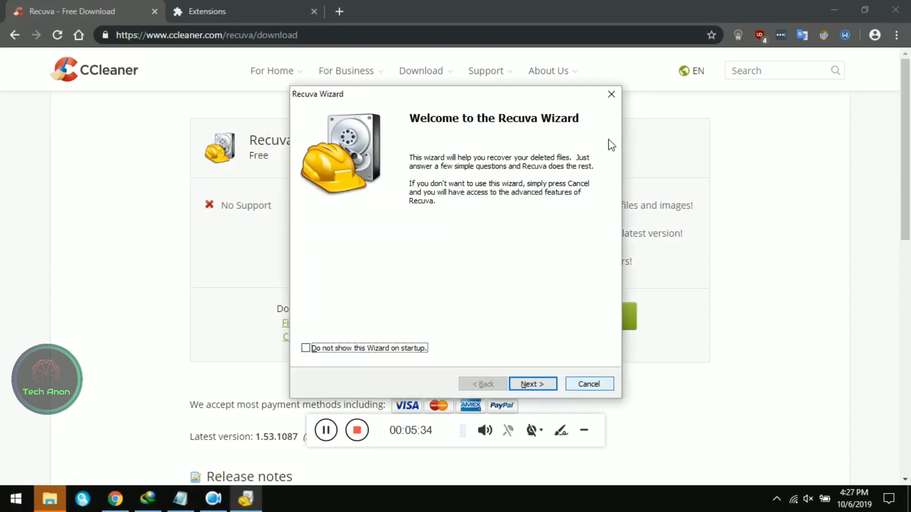
{"action": "left_click", "coordinate": [611, 94]}
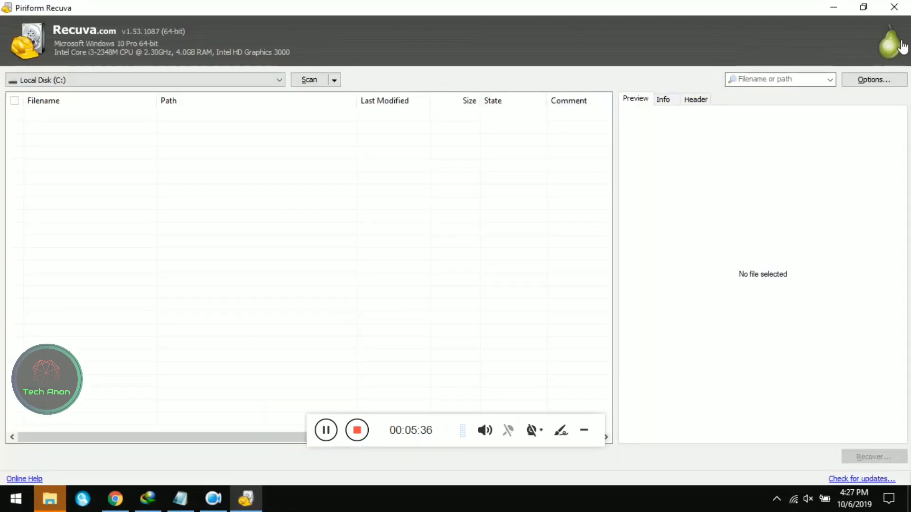
{"action": "left_click", "coordinate": [894, 7]}
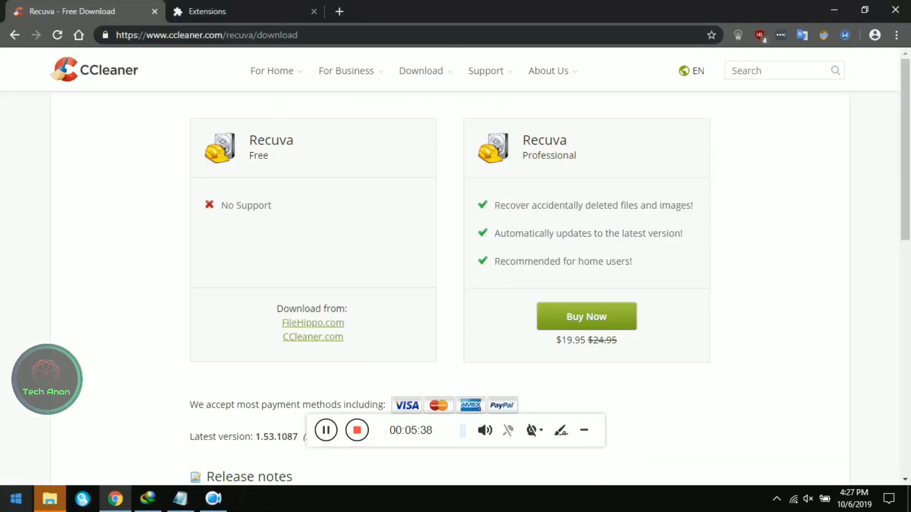
Open This PC in File Explorer and refresh its drive list repeatedly to detect the external hard drive
{"action": "left_click", "coordinate": [5, 504]}
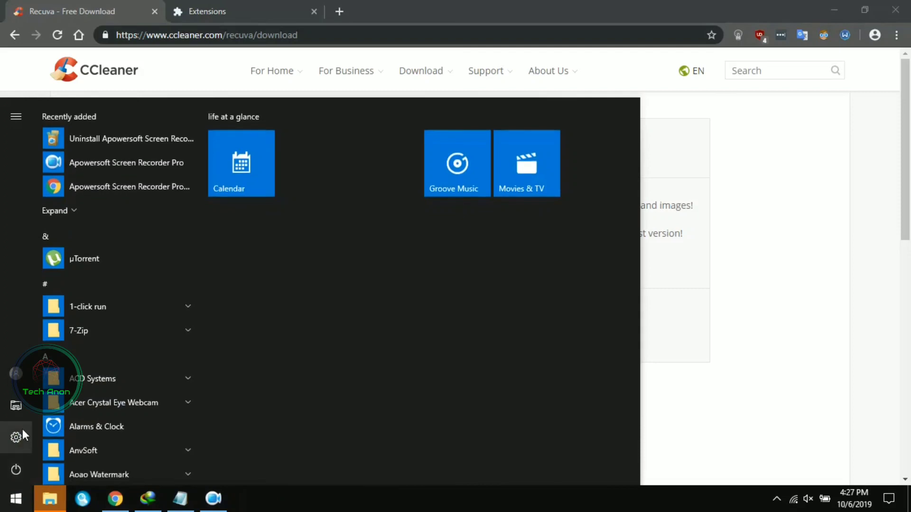
{"action": "left_click", "coordinate": [40, 506]}
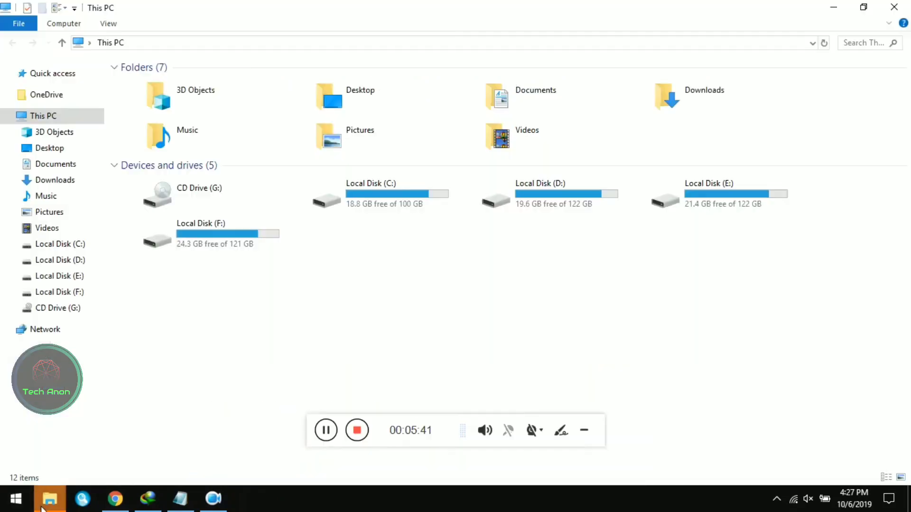
{"action": "right_click", "coordinate": [335, 351]}
{"action": "left_click", "coordinate": [380, 400]}
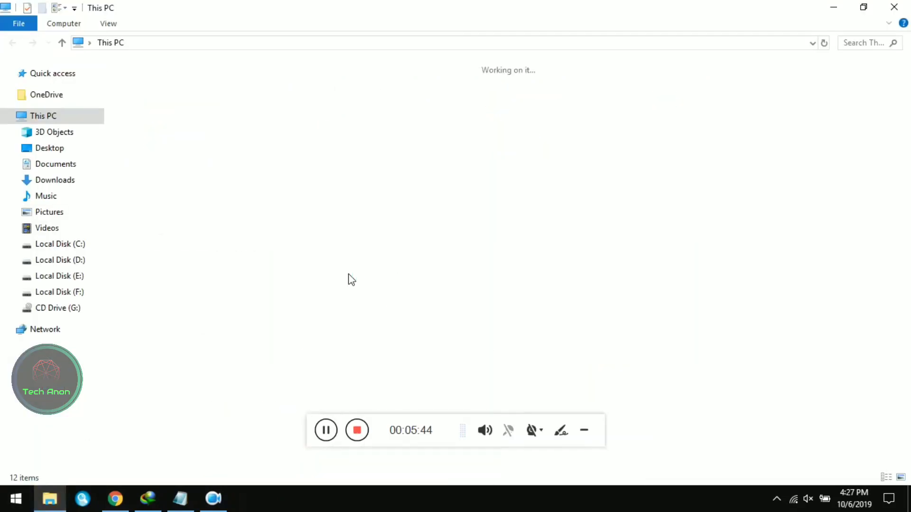
{"action": "right_click", "coordinate": [387, 261]}
{"action": "left_click", "coordinate": [459, 320]}
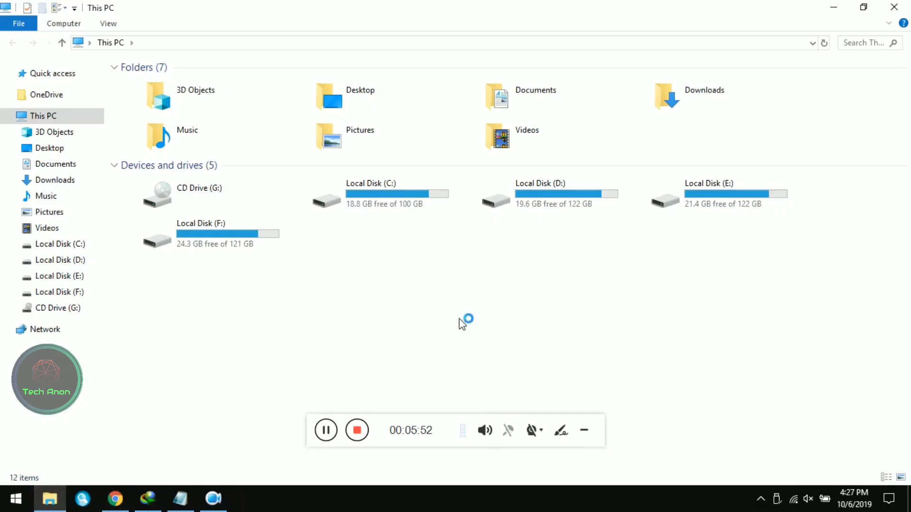
{"action": "right_click", "coordinate": [432, 284]}
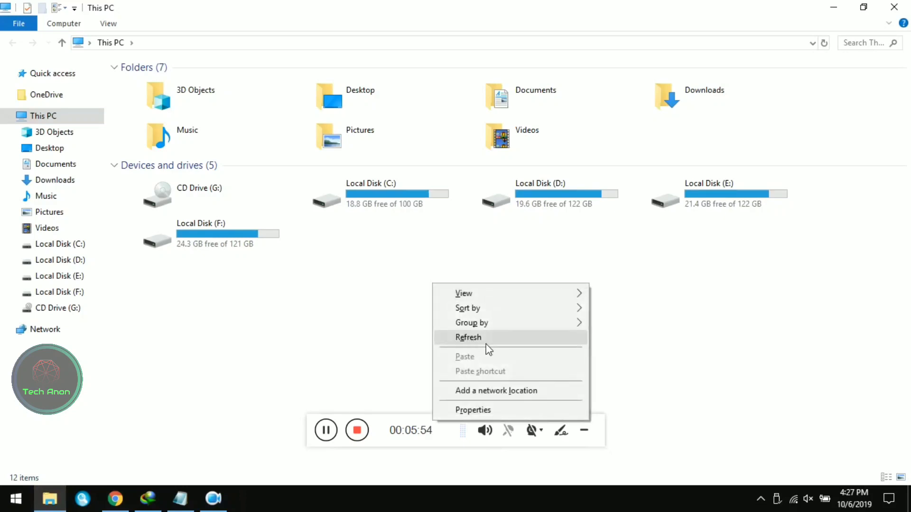
{"action": "left_click", "coordinate": [486, 343]}
{"action": "right_click", "coordinate": [433, 280]}
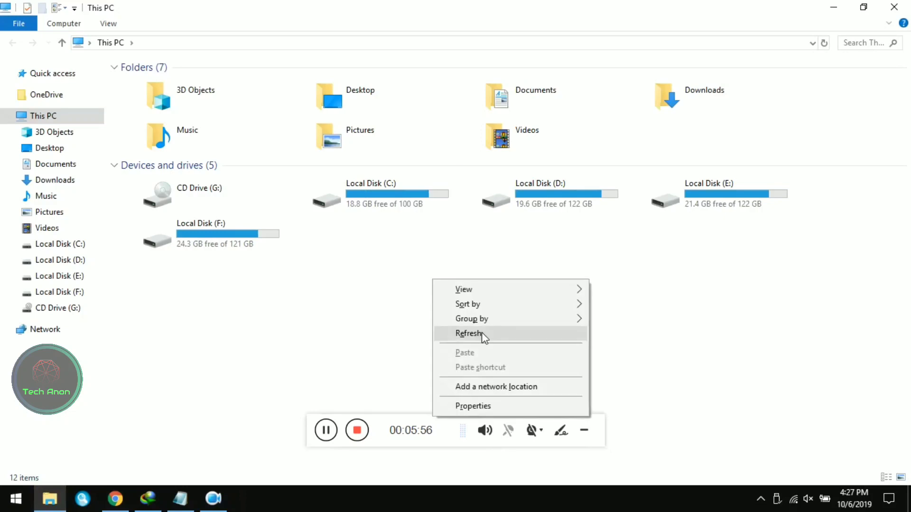
{"action": "left_click", "coordinate": [482, 332]}
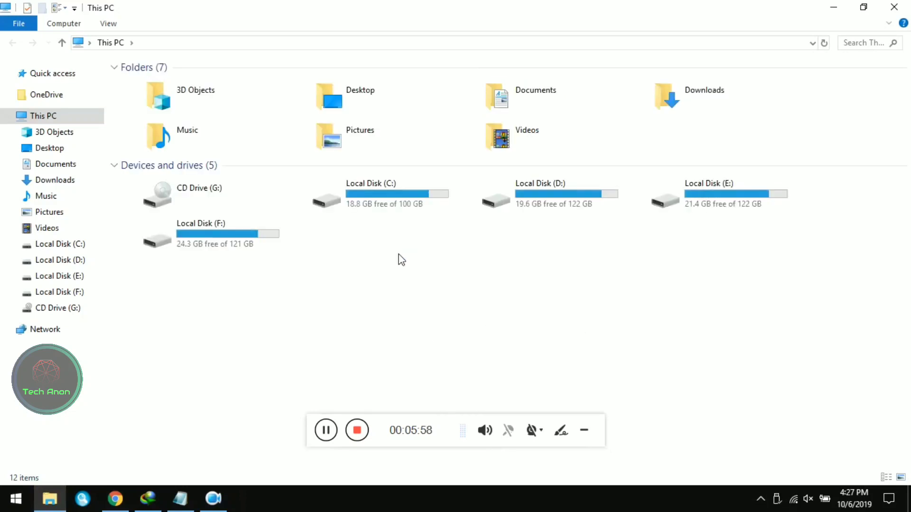
{"action": "right_click", "coordinate": [399, 259]}
{"action": "left_click", "coordinate": [459, 313]}
{"action": "right_click", "coordinate": [456, 313]}
{"action": "left_click", "coordinate": [482, 364]}
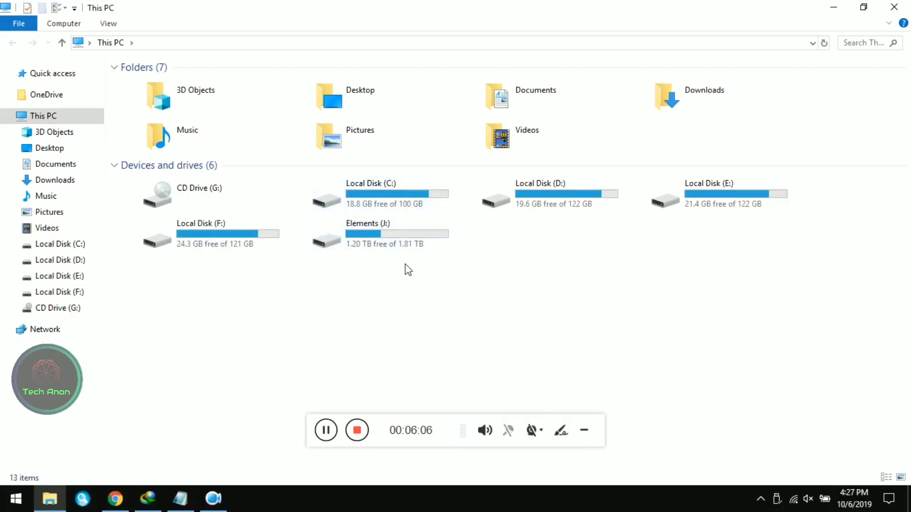
Open the Elements (J:) drive and search Windows for File Explorer Options to bring up its settings window
{"action": "double_click", "coordinate": [406, 243]}
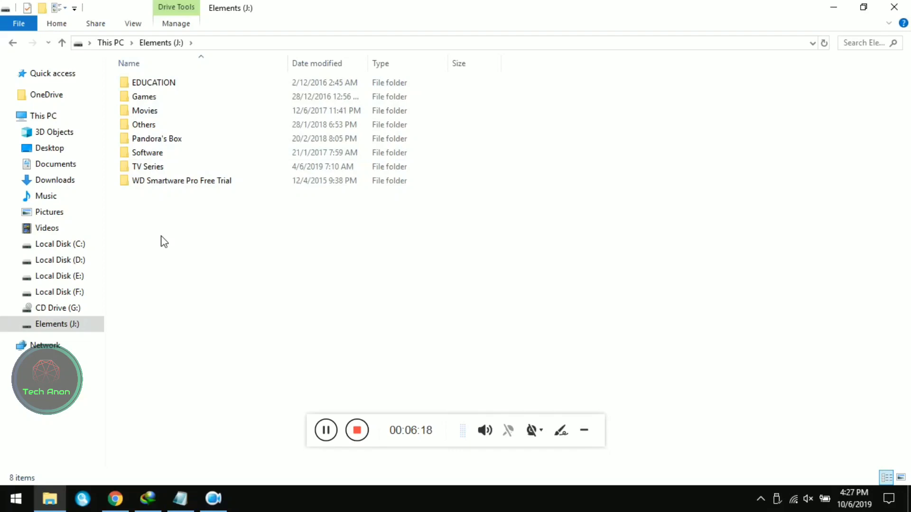
{"action": "left_click", "coordinate": [4, 507]}
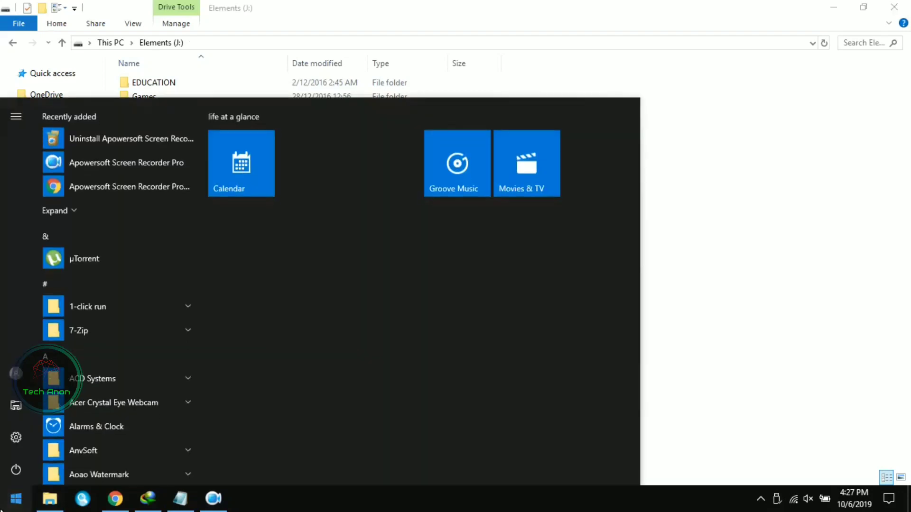
{"action": "type", "text": "Fol"}
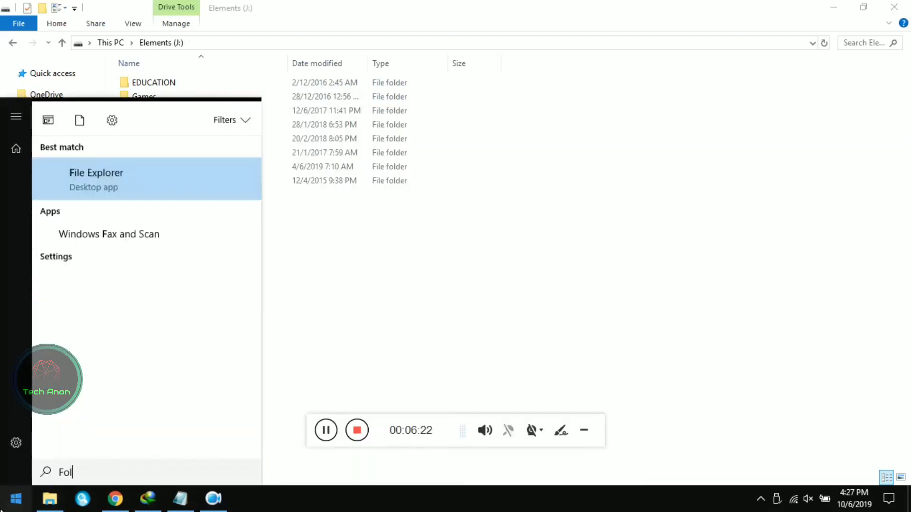
{"action": "type", "text": "der Option"}
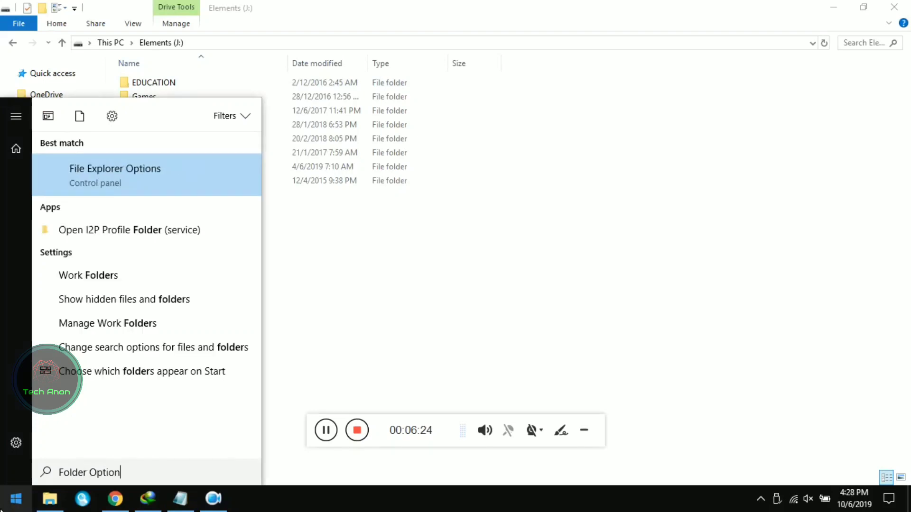
{"action": "type", "text": "s"}
{"action": "key", "text": "ctrl+a"}
{"action": "key", "text": "BackSpace"}
{"action": "type", "text": "F"}
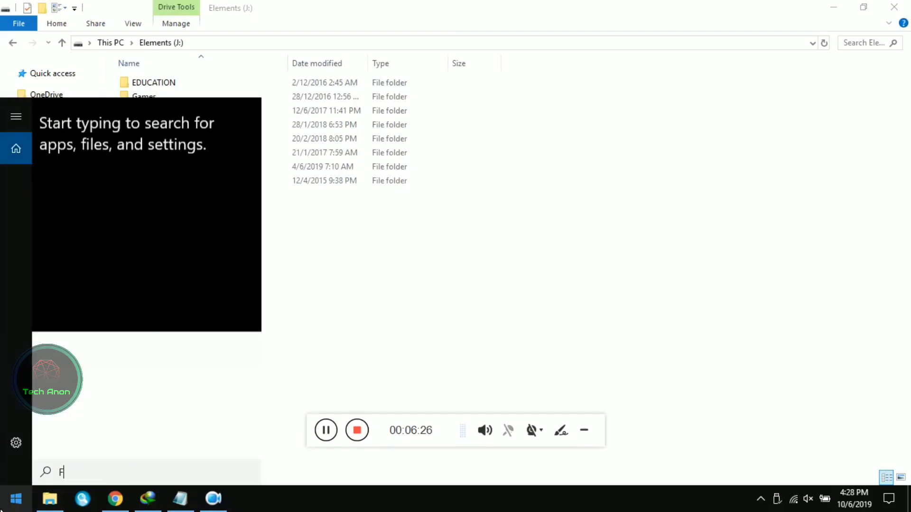
{"action": "type", "text": "ile Exp"}
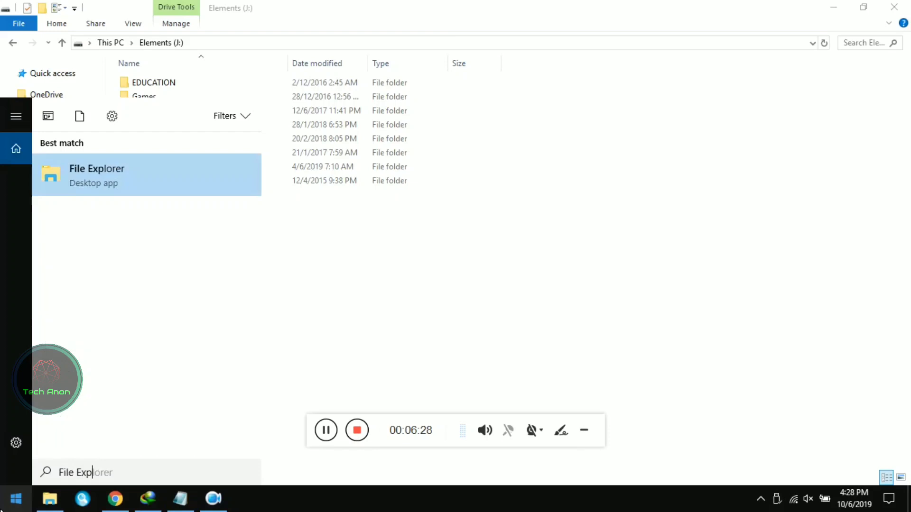
{"action": "type", "text": "lorer Op"}
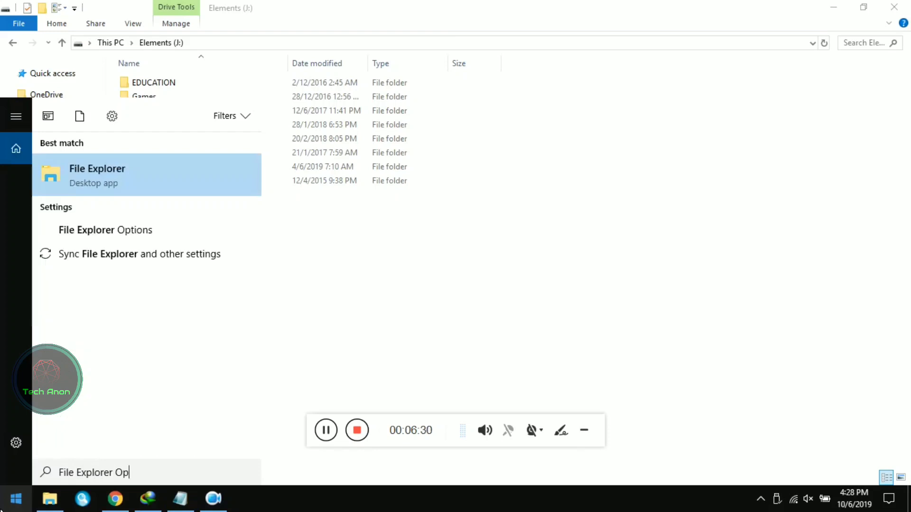
{"action": "type", "text": "tions"}
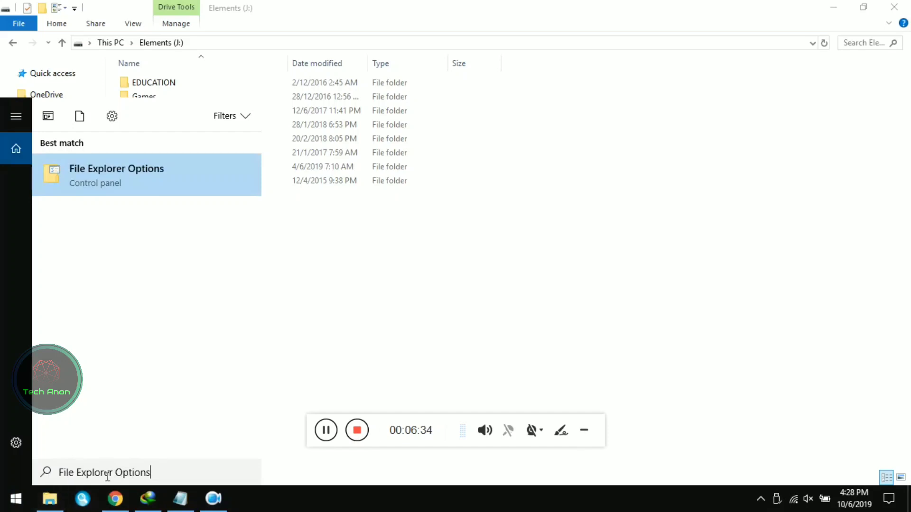
{"action": "left_click", "coordinate": [192, 177]}
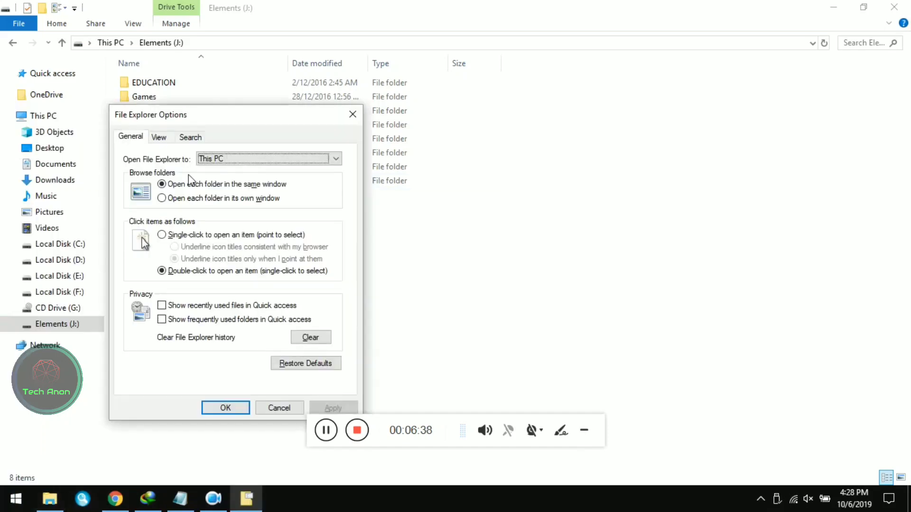
Turn off hiding of protected operating system files, apply the change, and try to open the found.000 folder on Elements (J:)
{"action": "left_click_drag", "start_coordinate": [241, 112], "coordinate": [472, 113]}
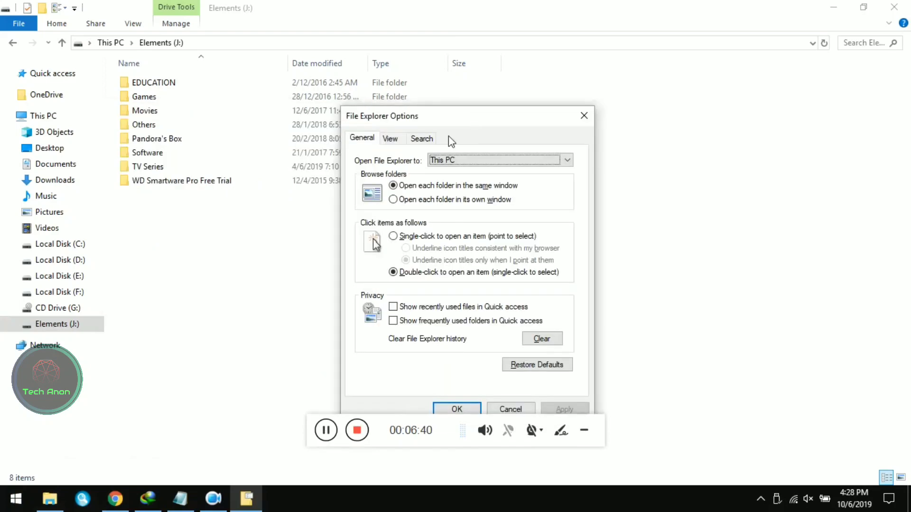
{"action": "left_click", "coordinate": [399, 136]}
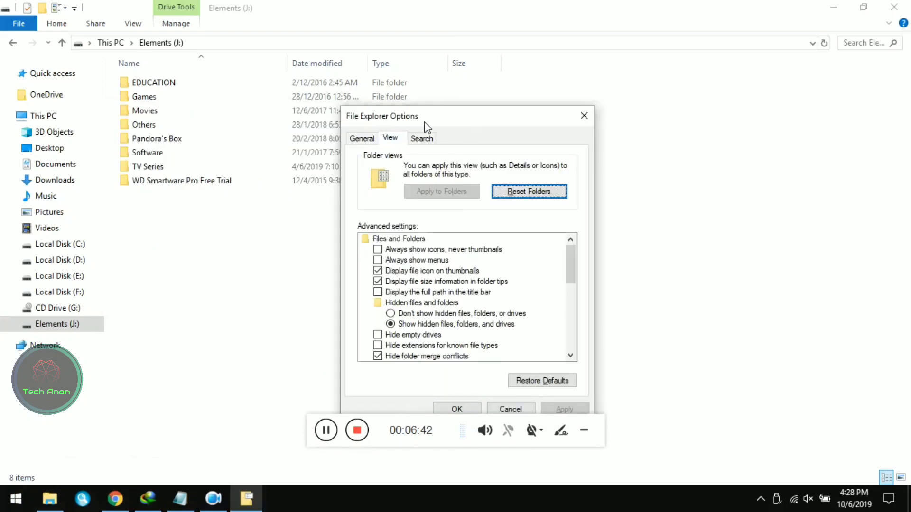
{"action": "left_click_drag", "start_coordinate": [455, 121], "coordinate": [442, 98]}
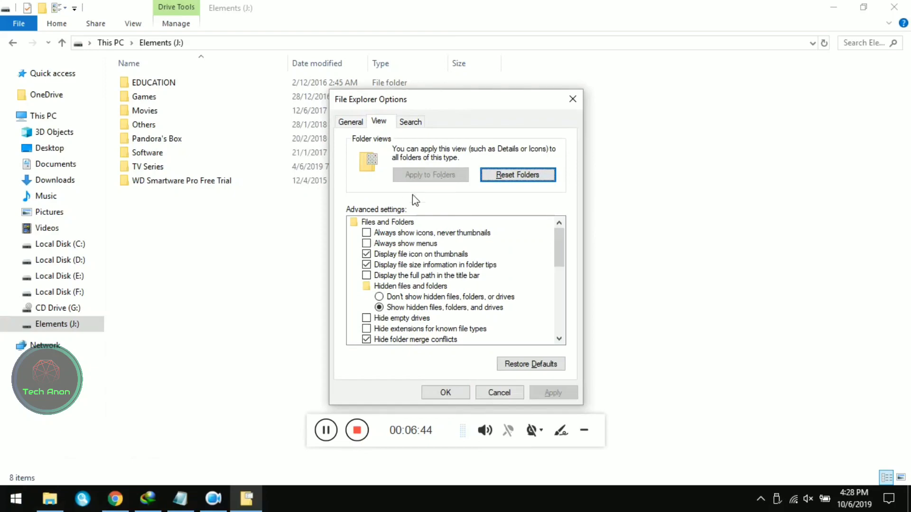
{"action": "left_click_drag", "start_coordinate": [559, 241], "coordinate": [565, 264]}
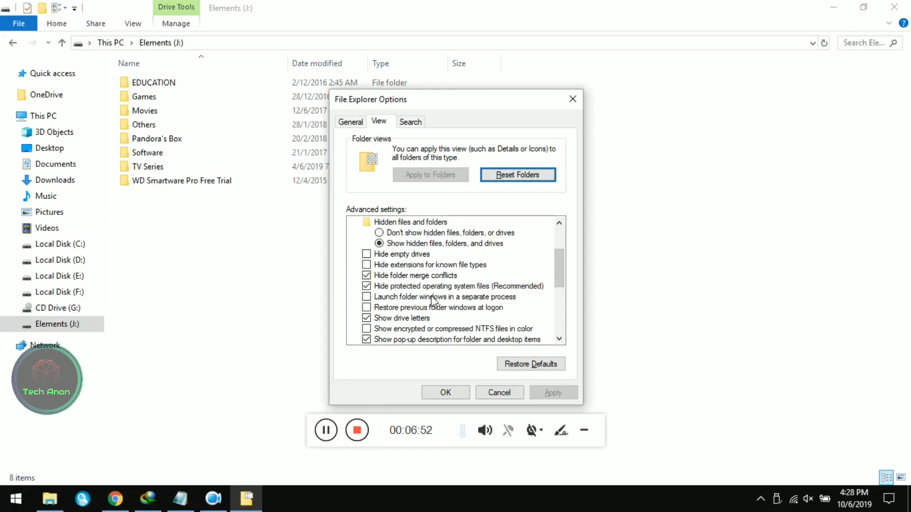
{"action": "left_click", "coordinate": [366, 286]}
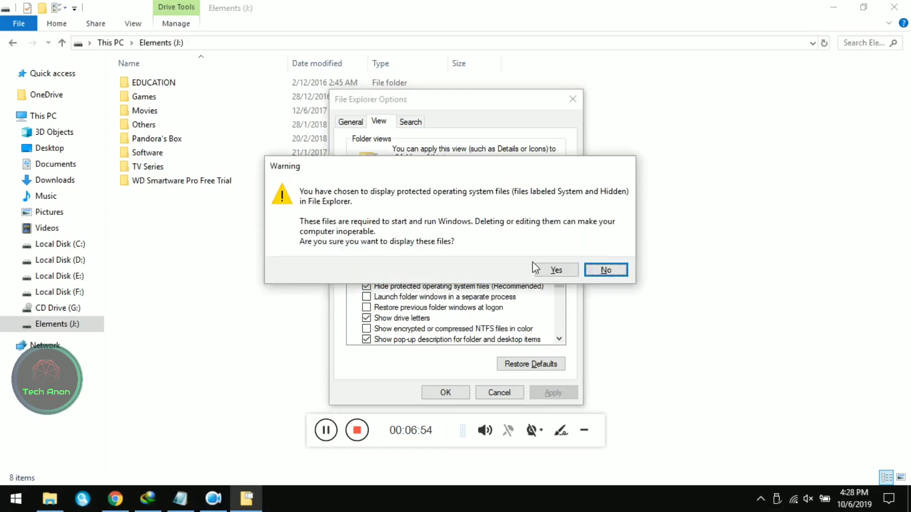
{"action": "left_click", "coordinate": [571, 270]}
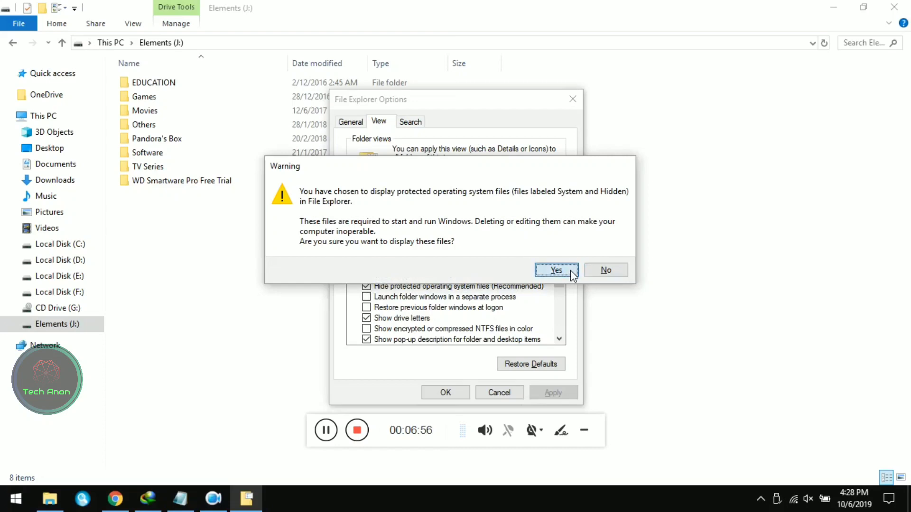
{"action": "left_click", "coordinate": [569, 394]}
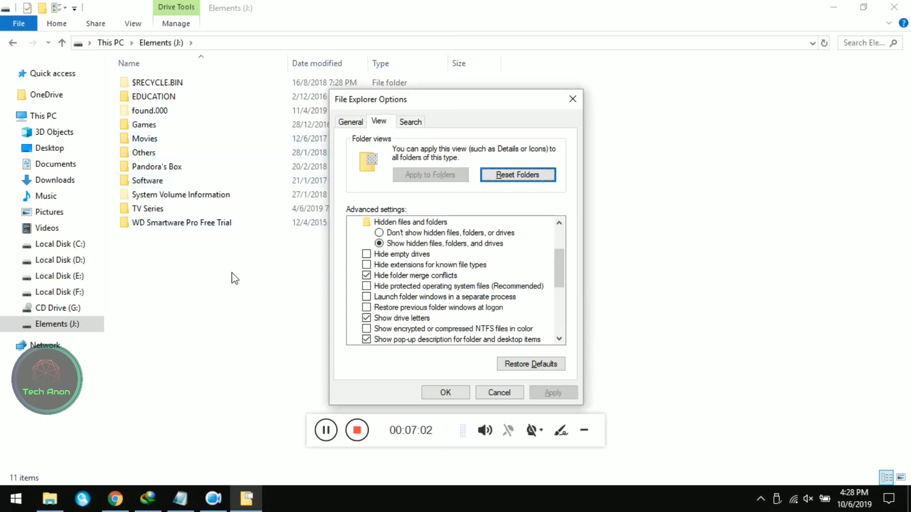
{"action": "key", "text": "Escape"}
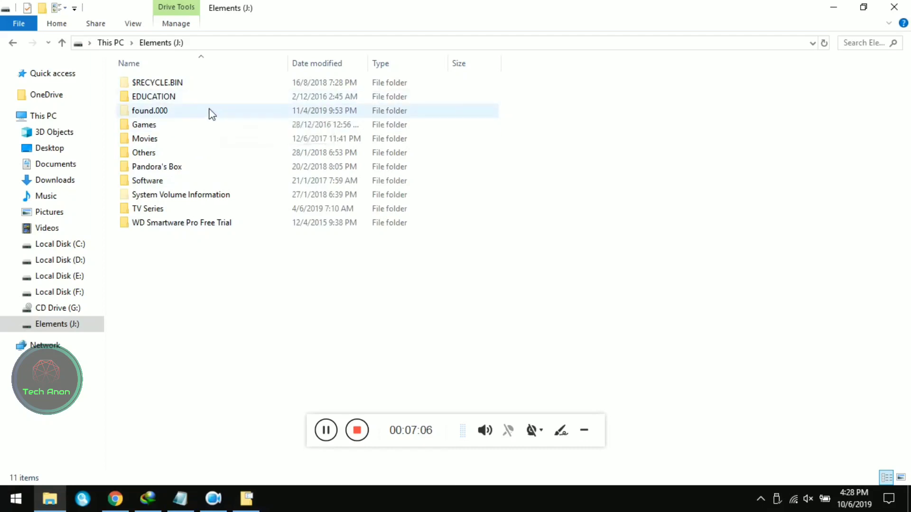
{"action": "double_click", "coordinate": [198, 113]}
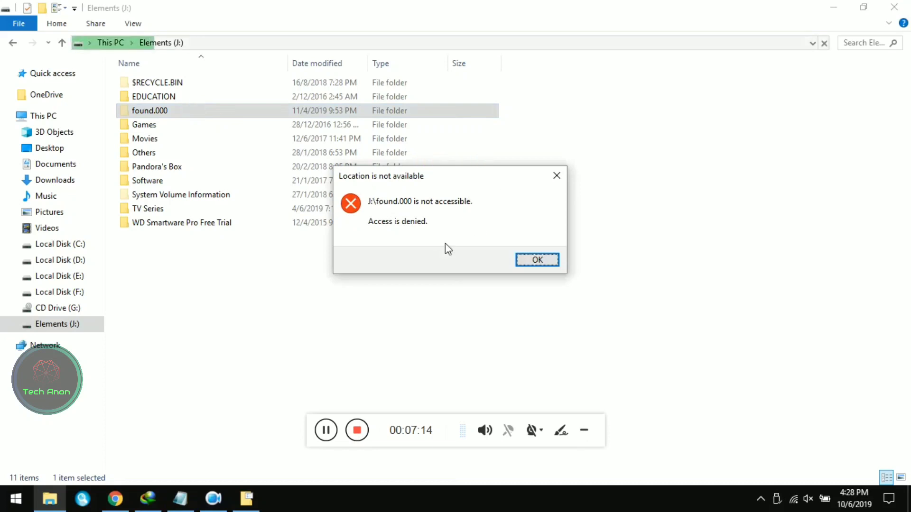
{"action": "left_click", "coordinate": [526, 262]}
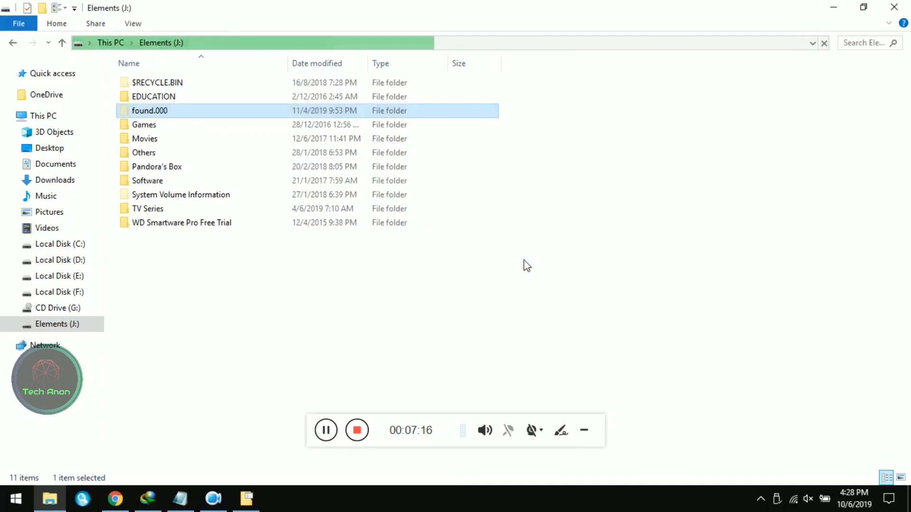
Launch Recuva and set its wizard to recover all file types
{"action": "left_click", "coordinate": [16, 499]}
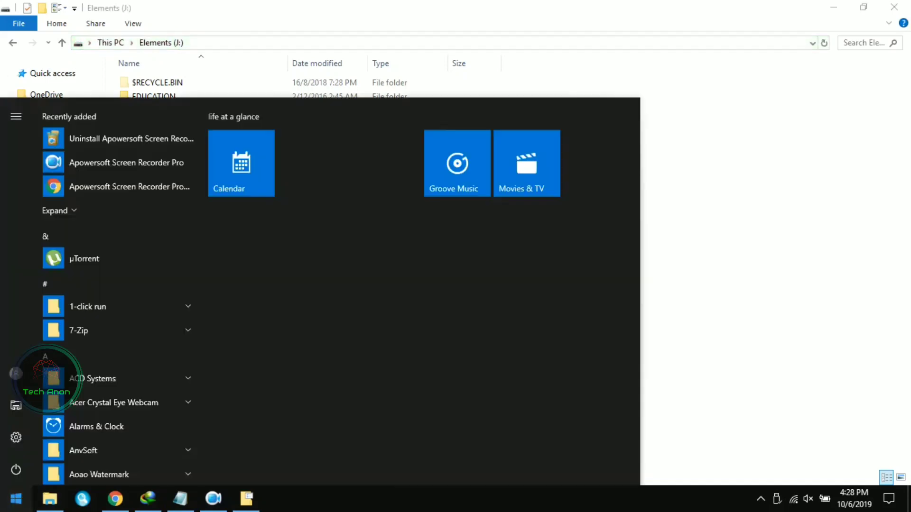
{"action": "type", "text": "recuva"}
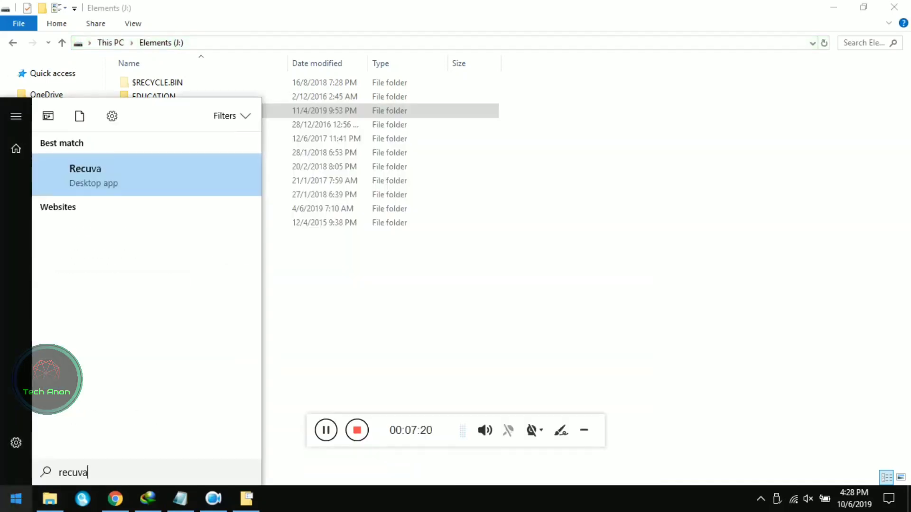
{"action": "left_click", "coordinate": [156, 171]}
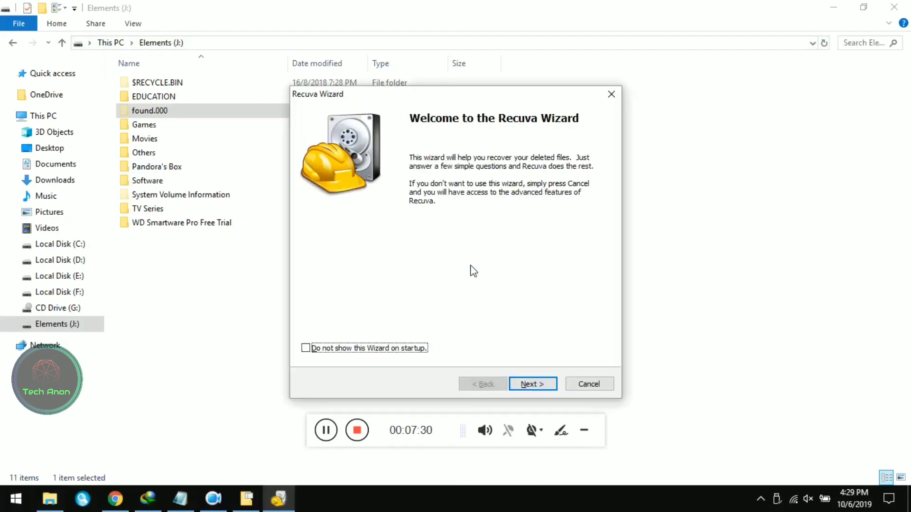
{"action": "left_click", "coordinate": [547, 384]}
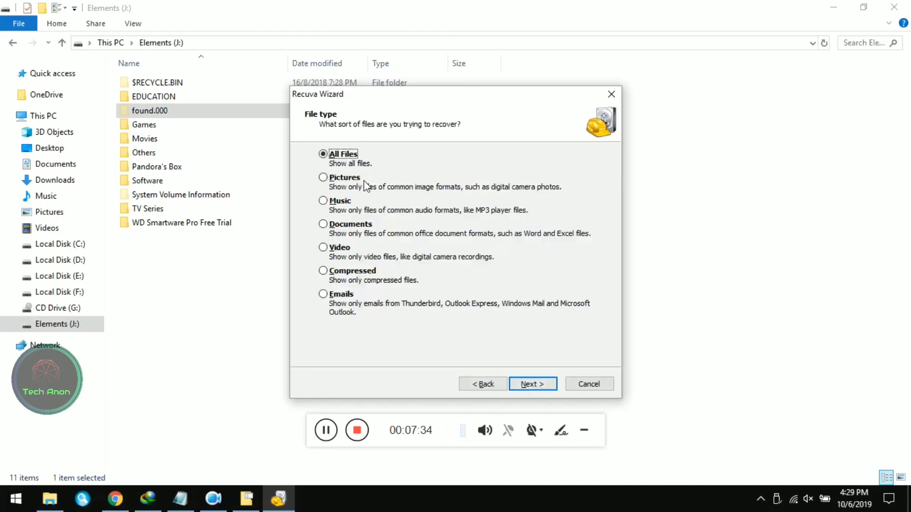
{"action": "left_click", "coordinate": [550, 385]}
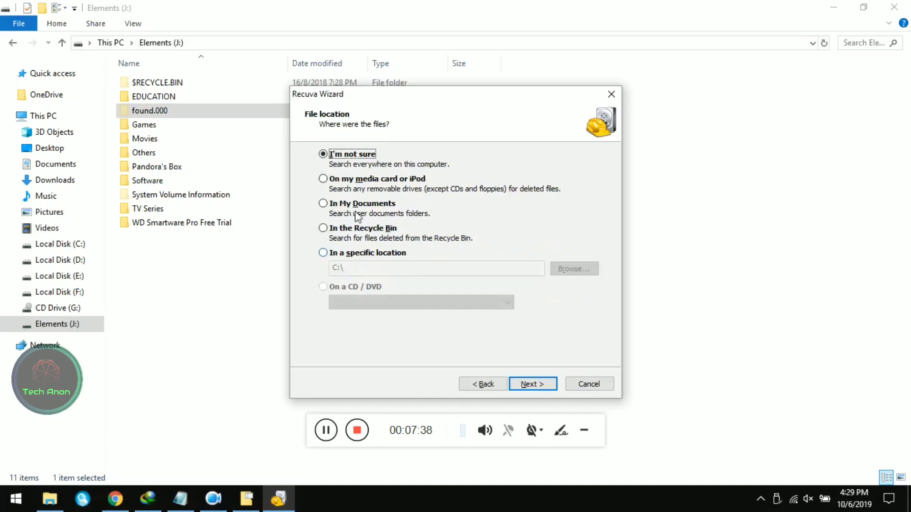
Choose the specific location J:\found.000 for the recovery and start the search with Deep Scan left disabled
{"action": "left_click", "coordinate": [374, 254]}
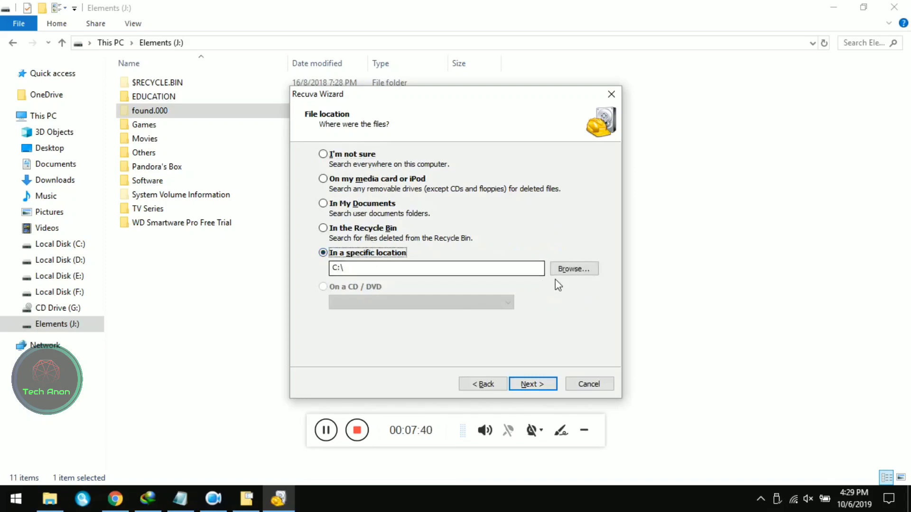
{"action": "left_click", "coordinate": [592, 268]}
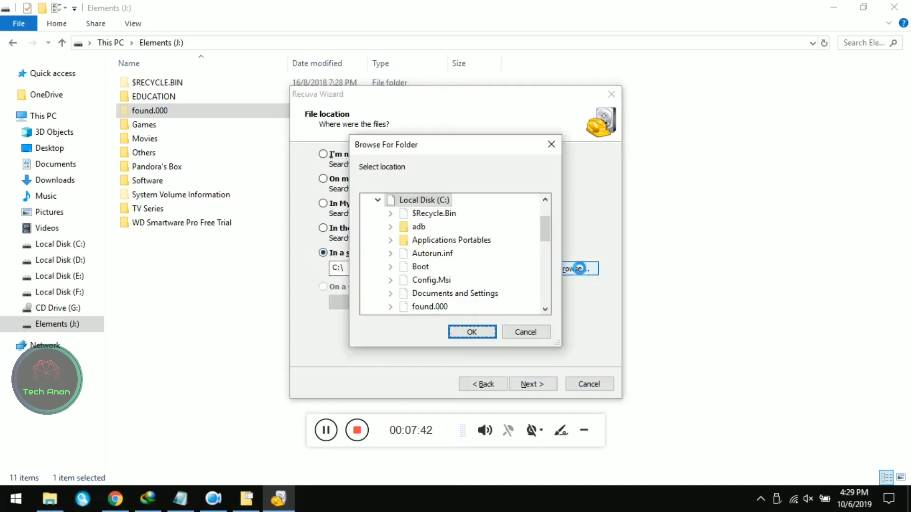
{"action": "left_click", "coordinate": [380, 294]}
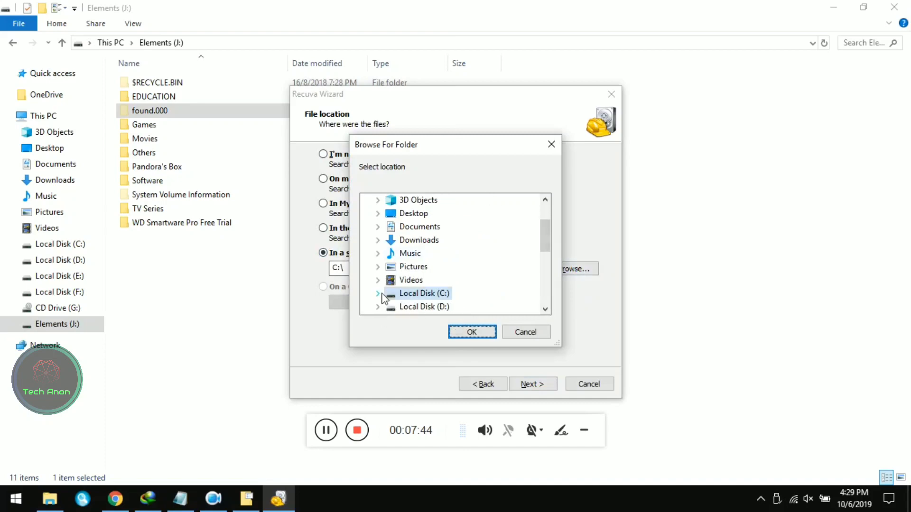
{"action": "left_click_drag", "start_coordinate": [545, 238], "coordinate": [544, 261]}
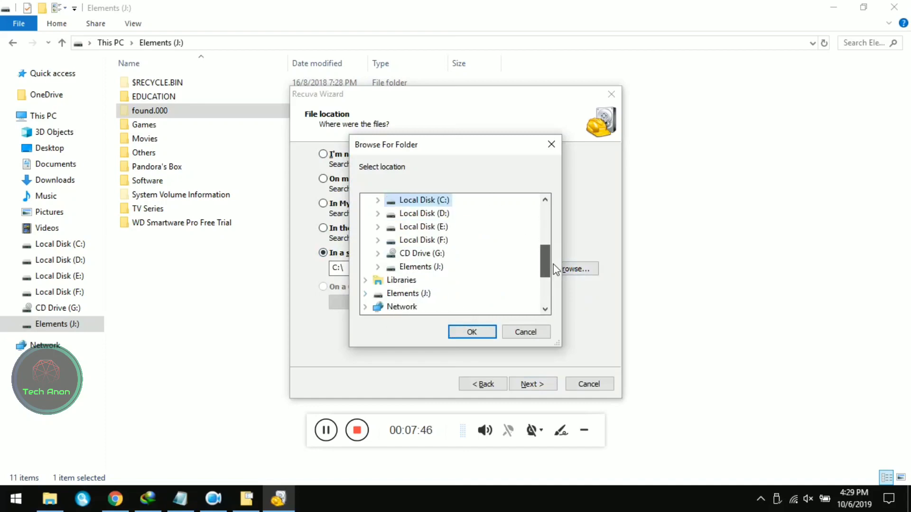
{"action": "left_click", "coordinate": [379, 280]}
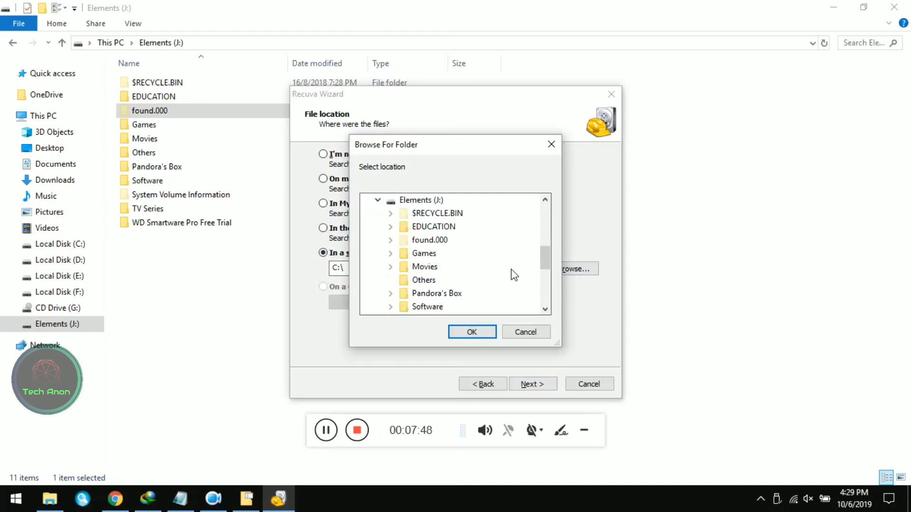
{"action": "left_click", "coordinate": [448, 240]}
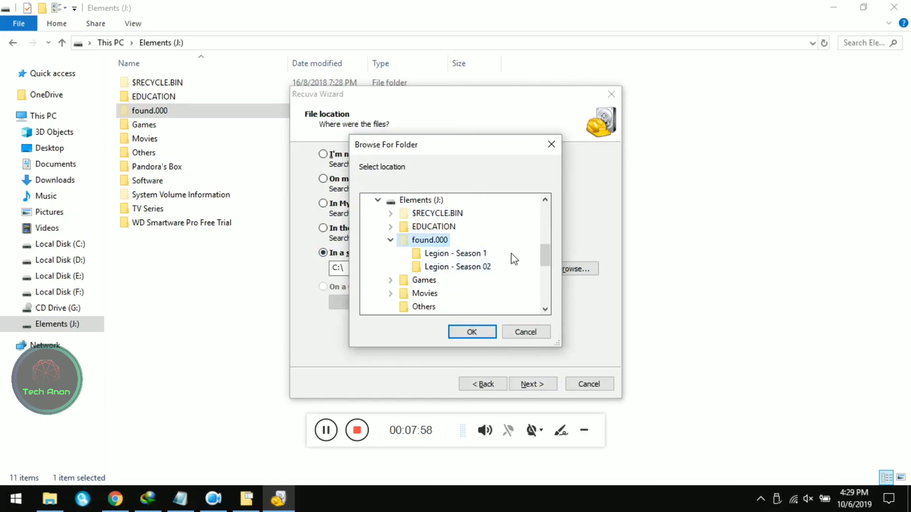
{"action": "left_click", "coordinate": [484, 332]}
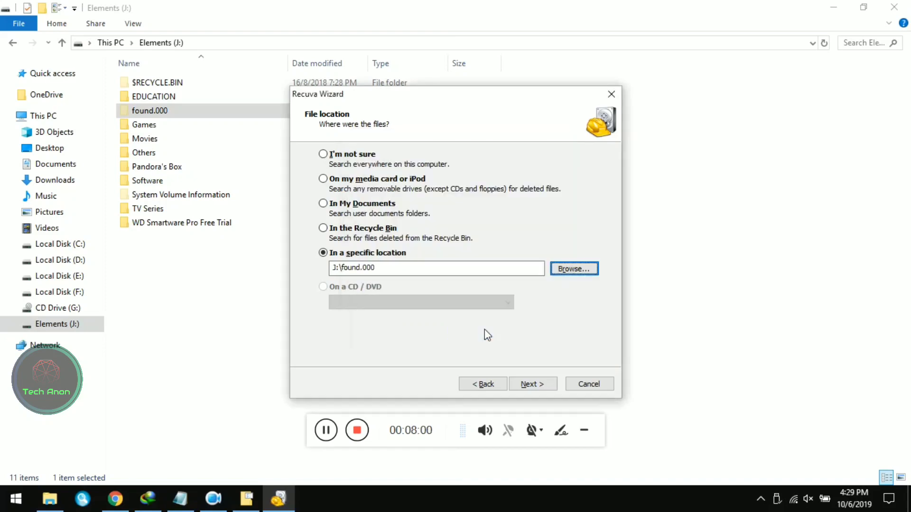
{"action": "left_click", "coordinate": [545, 384]}
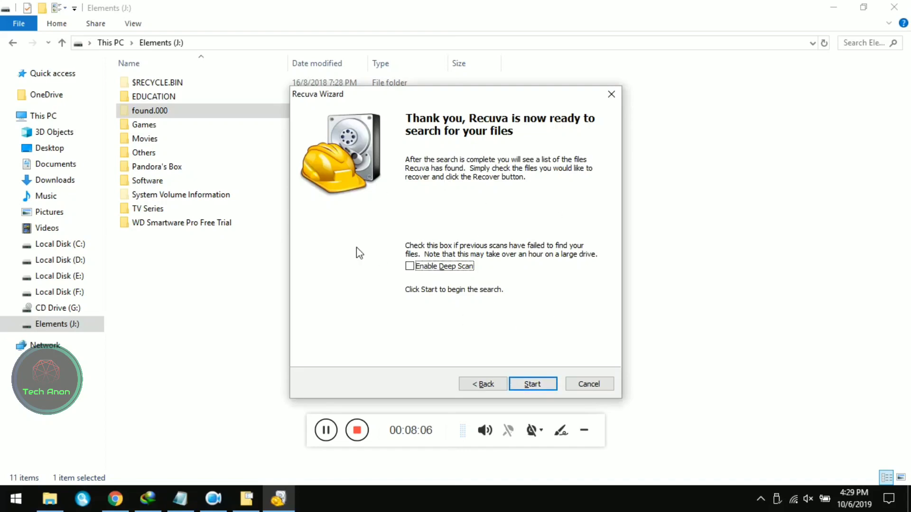
{"action": "left_click", "coordinate": [549, 385]}
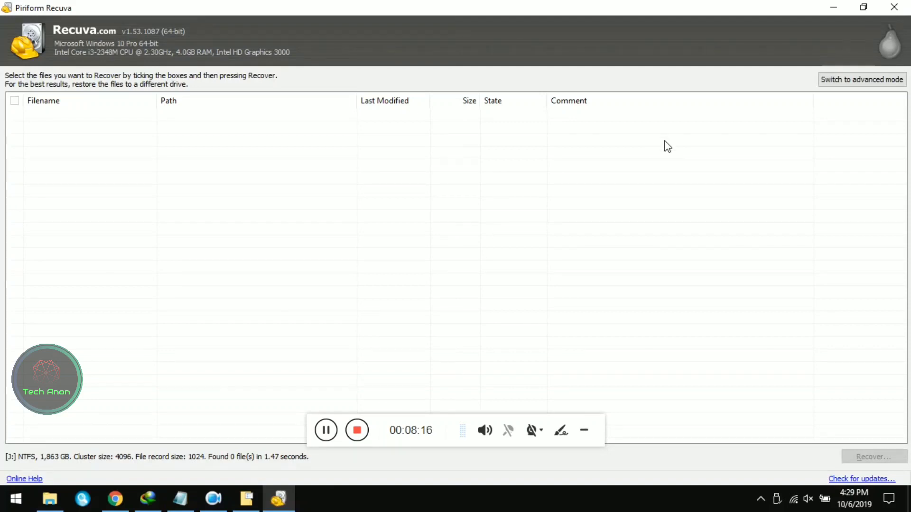
Switch the scan results view to advanced mode
{"action": "left_click", "coordinate": [843, 83]}
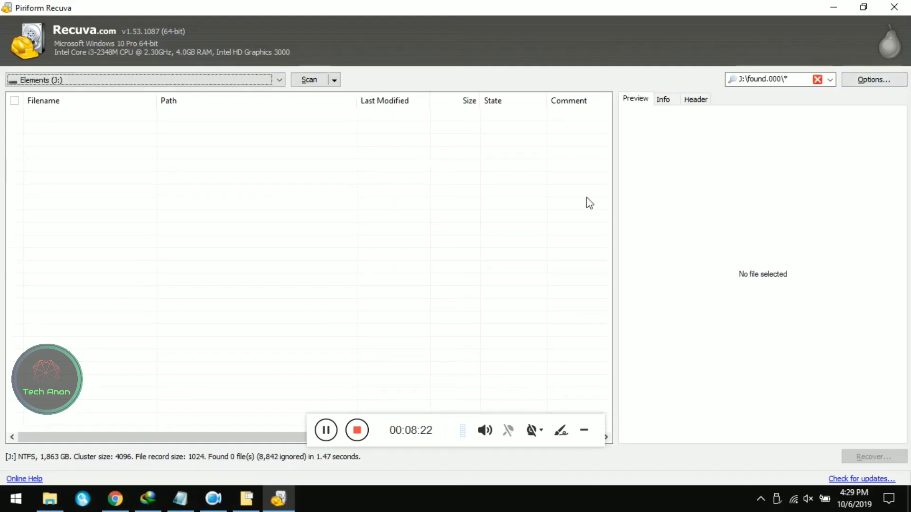
Turn off the hidden system directory, zero byte, securely overwritten and non-deleted file scanning options and Restore folder structure, and accept the options
{"action": "left_click", "coordinate": [873, 84]}
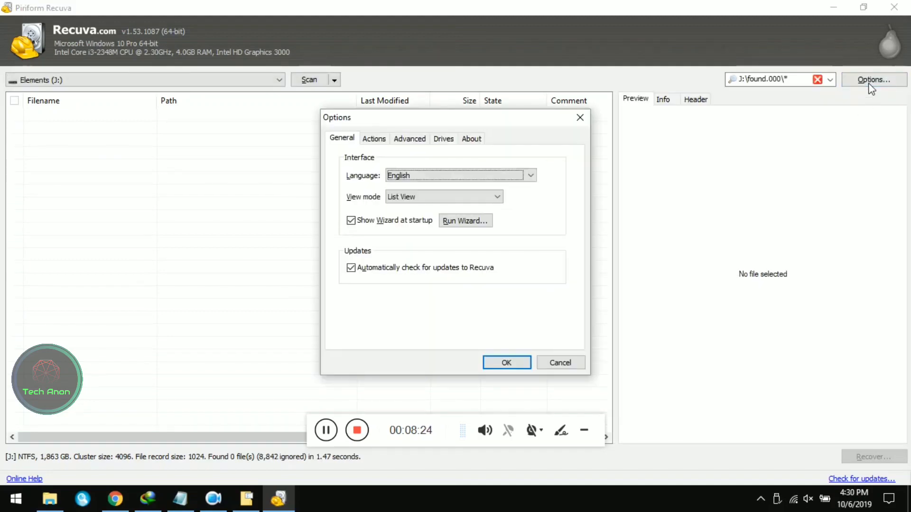
{"action": "left_click", "coordinate": [378, 141]}
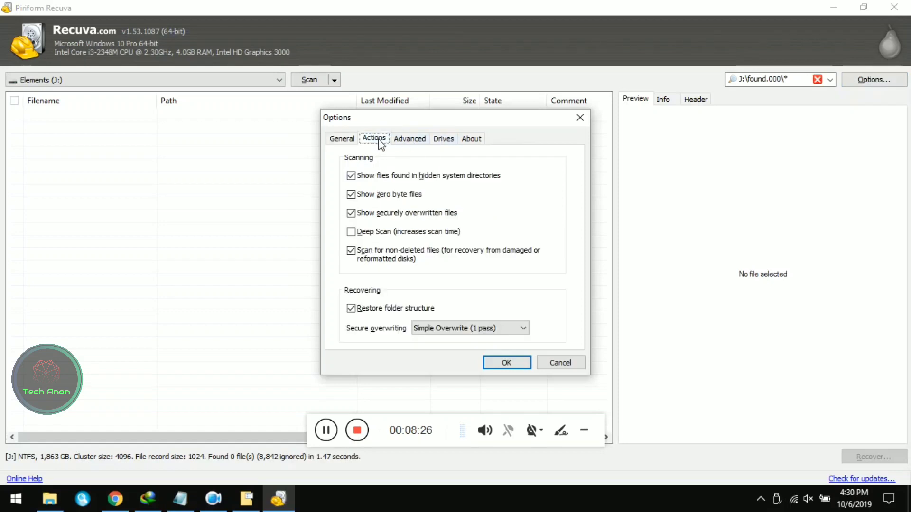
{"action": "left_click", "coordinate": [380, 176]}
{"action": "left_click", "coordinate": [379, 195]}
{"action": "left_click", "coordinate": [383, 214]}
{"action": "left_click", "coordinate": [384, 251]}
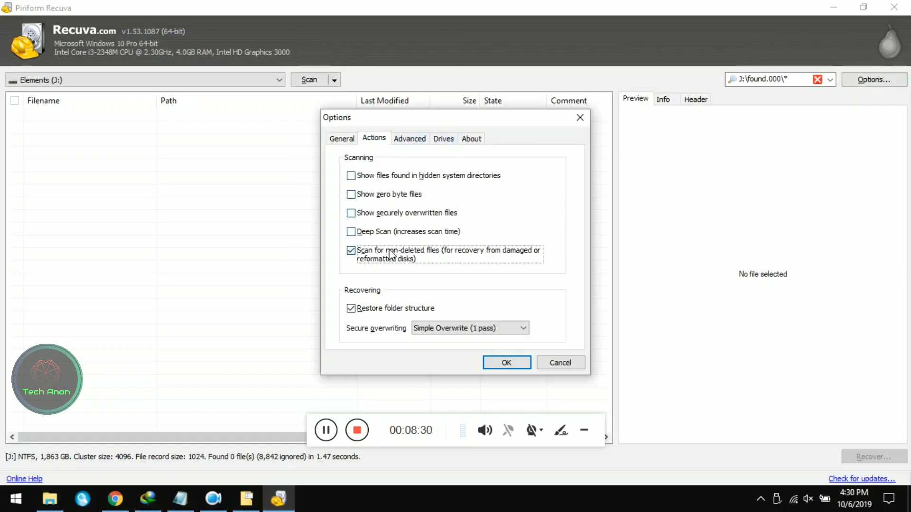
{"action": "left_click", "coordinate": [382, 308]}
{"action": "left_click", "coordinate": [504, 364]}
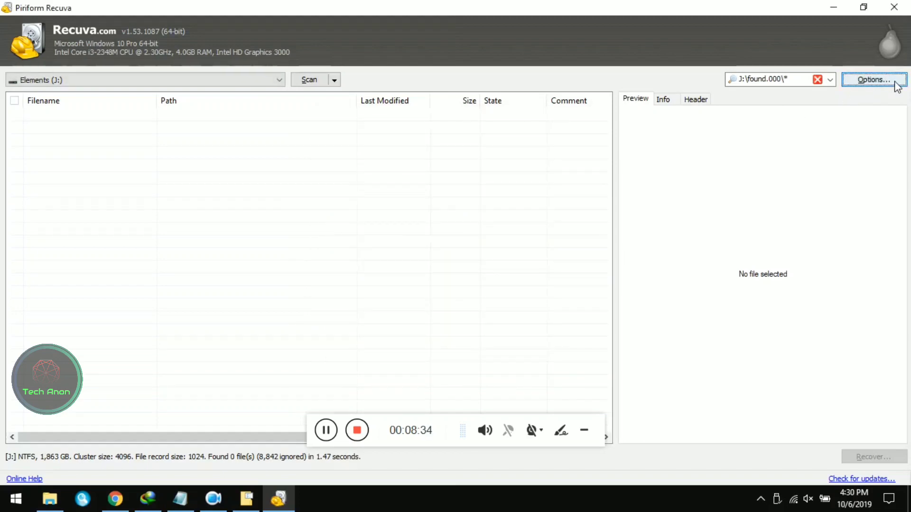
Enable showing hidden system directory, zero byte and securely overwritten files, scanning for non-deleted files, and restoring the folder structure, leaving Deep Scan off
{"action": "left_click", "coordinate": [873, 87]}
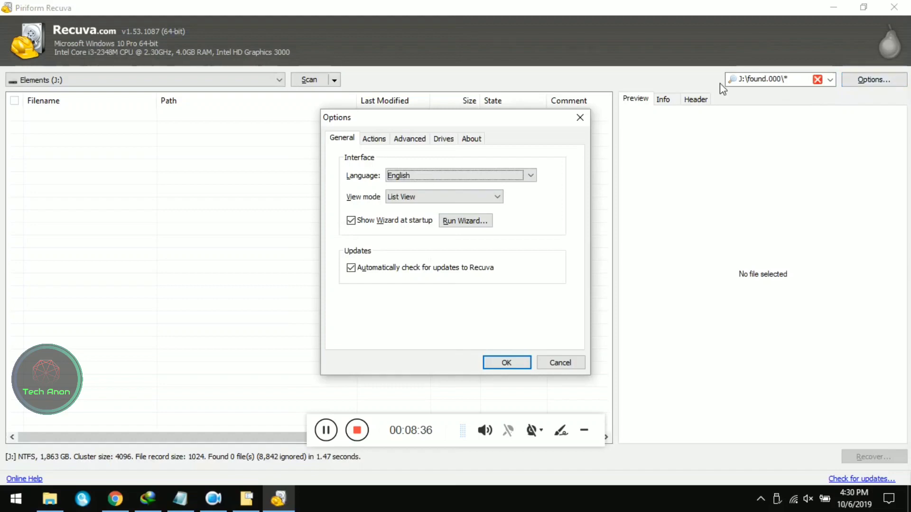
{"action": "left_click", "coordinate": [379, 139]}
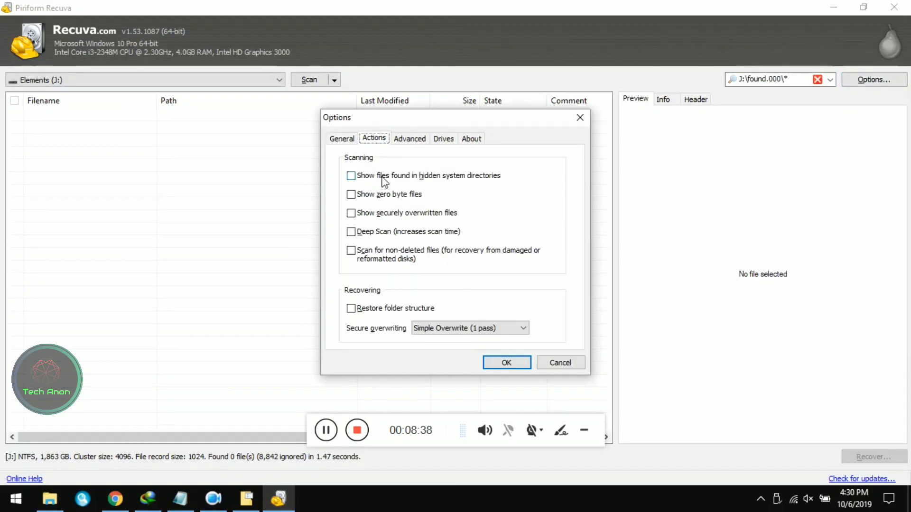
{"action": "left_click", "coordinate": [351, 176]}
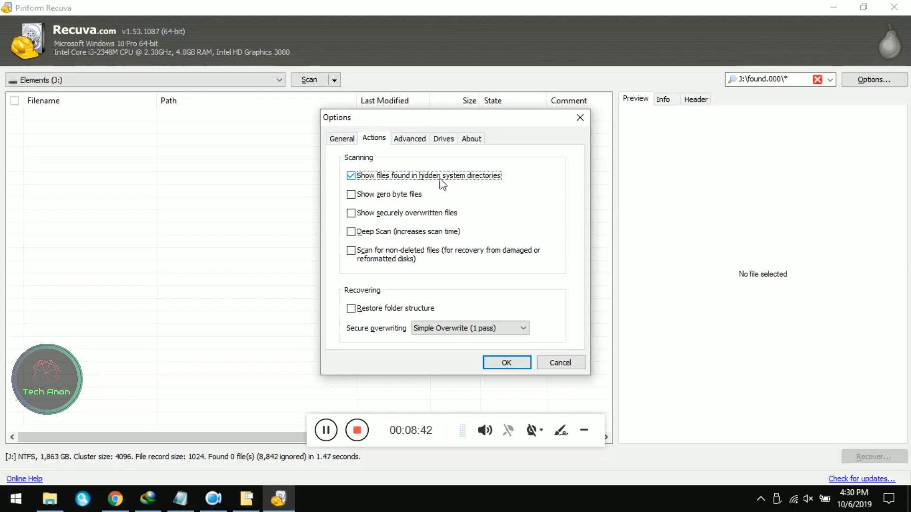
{"action": "left_click", "coordinate": [352, 195]}
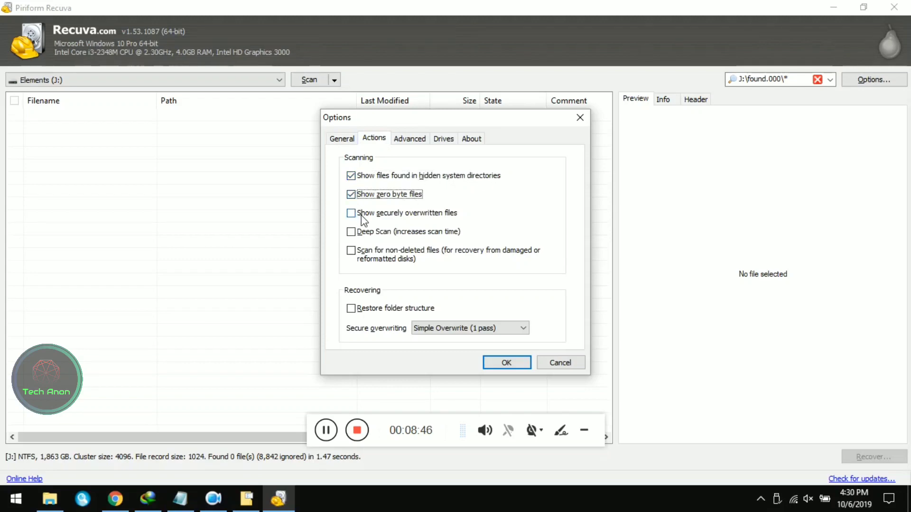
{"action": "left_click", "coordinate": [351, 214]}
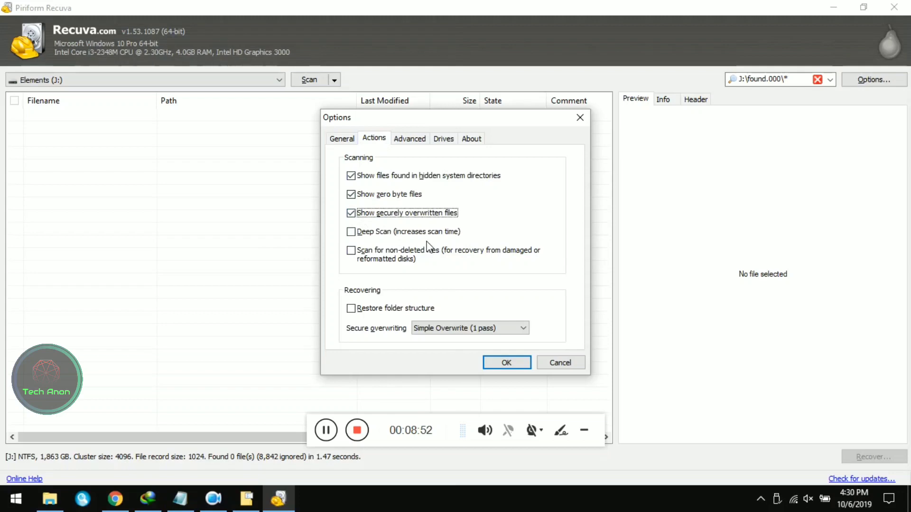
{"action": "left_click", "coordinate": [351, 250]}
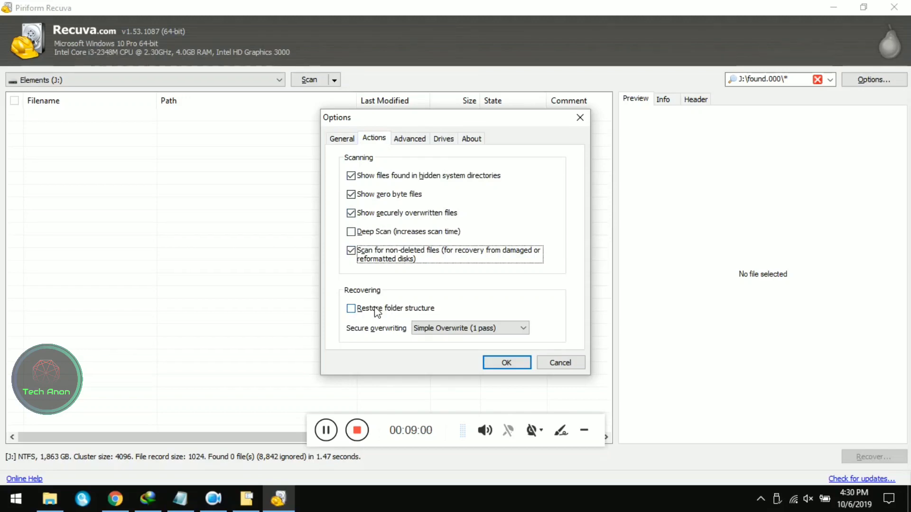
{"action": "left_click", "coordinate": [357, 312]}
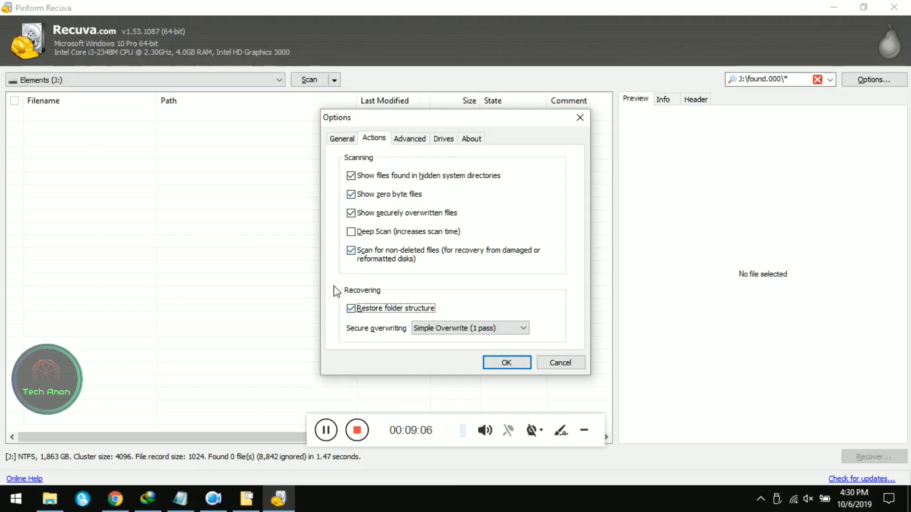
{"action": "left_click", "coordinate": [523, 363]}
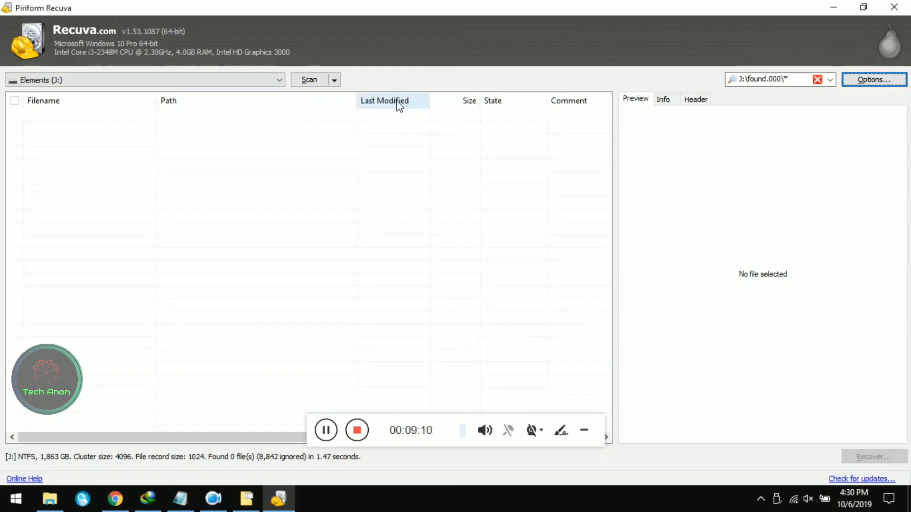
Rescan Elements (J:) with the new options and review the paths, states and comments of the listed files
{"action": "left_click", "coordinate": [323, 81]}
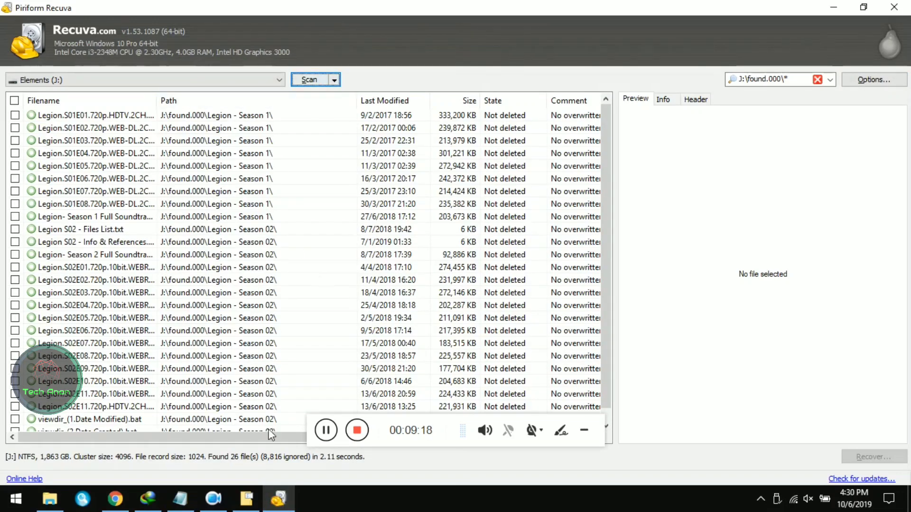
{"action": "left_click_drag", "start_coordinate": [266, 437], "coordinate": [344, 437]}
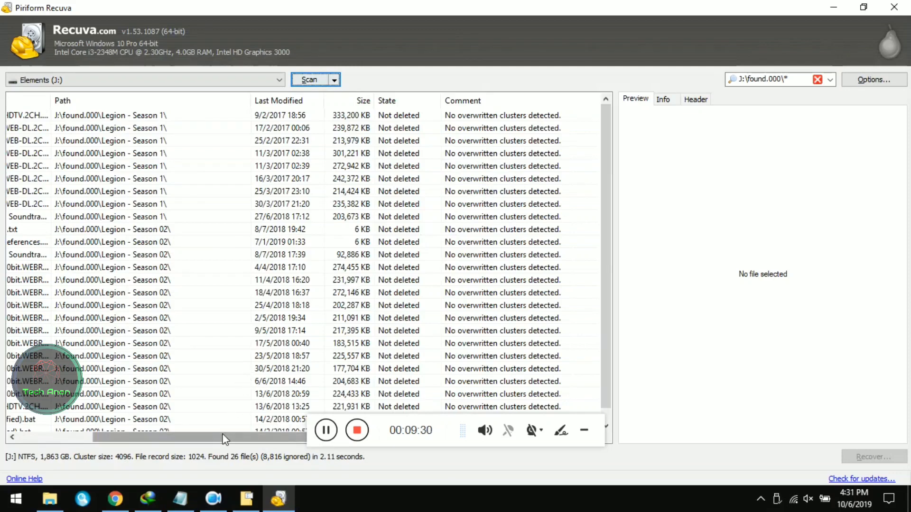
{"action": "left_click_drag", "start_coordinate": [224, 439], "coordinate": [134, 444]}
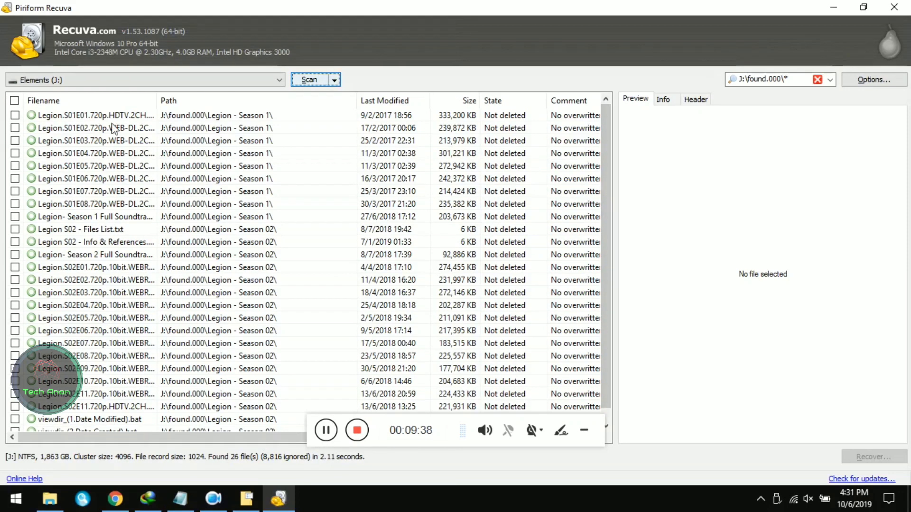
{"action": "left_click", "coordinate": [14, 101]}
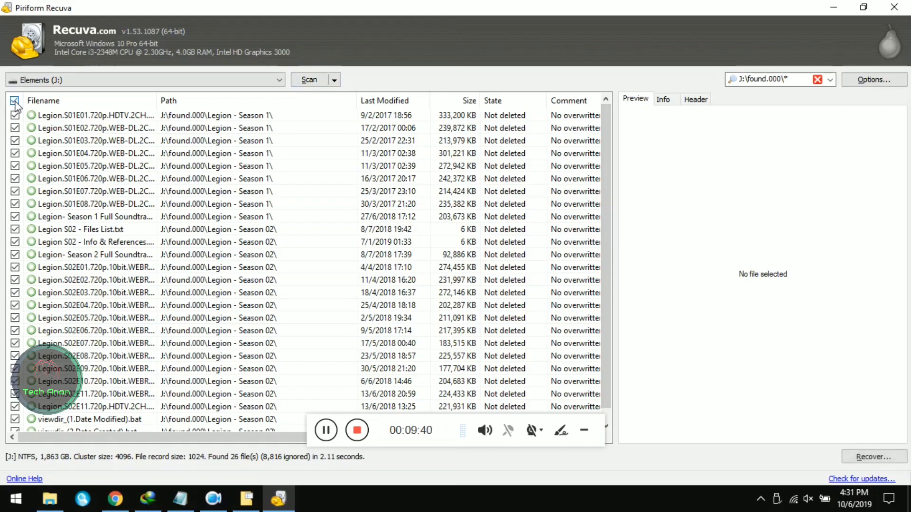
{"action": "right_click", "coordinate": [105, 141]}
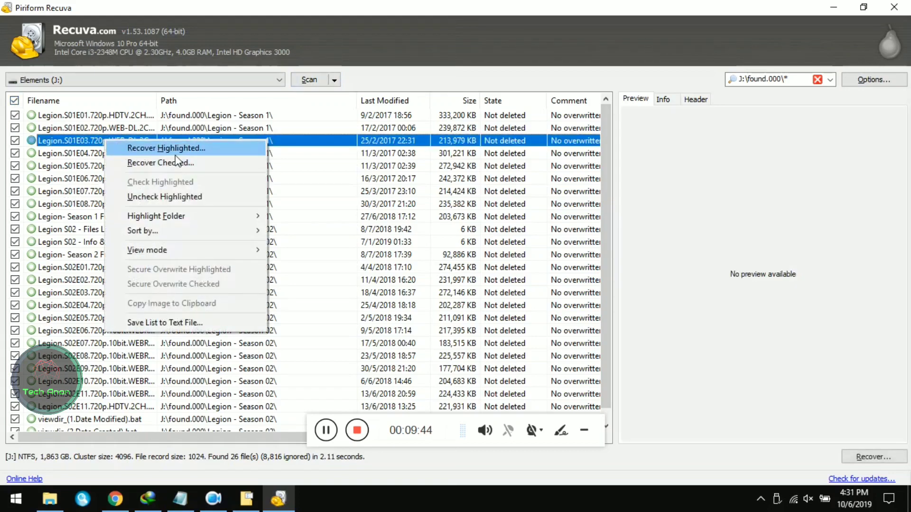
{"action": "left_click", "coordinate": [15, 100]}
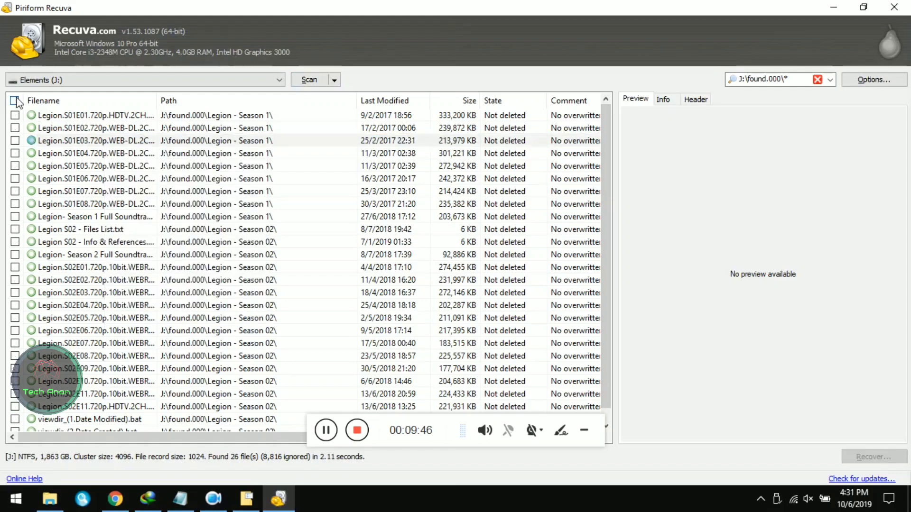
Mark only the Legion.S02E11.720p.10bit file near the list's end and start recovering the checked file
{"action": "scroll", "coordinate": [610, 247], "scroll_direction": "down", "scroll_amount": 1}
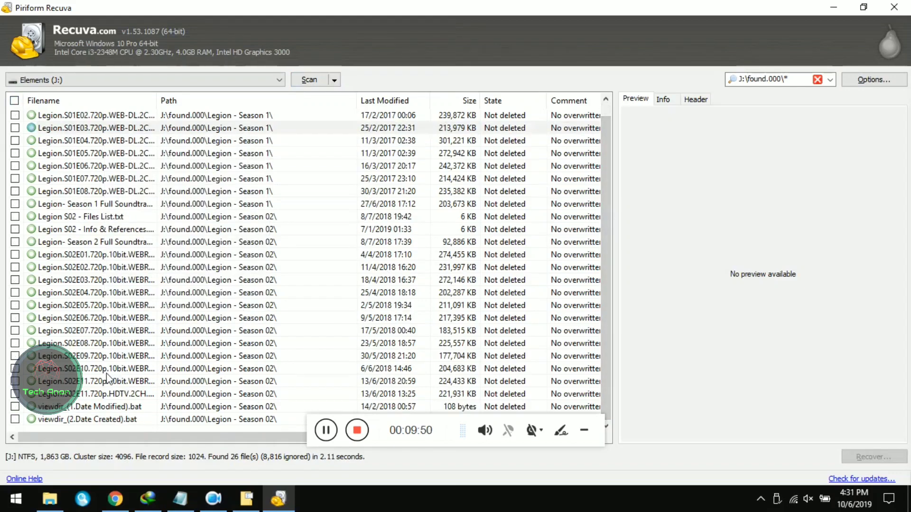
{"action": "left_click", "coordinate": [15, 381]}
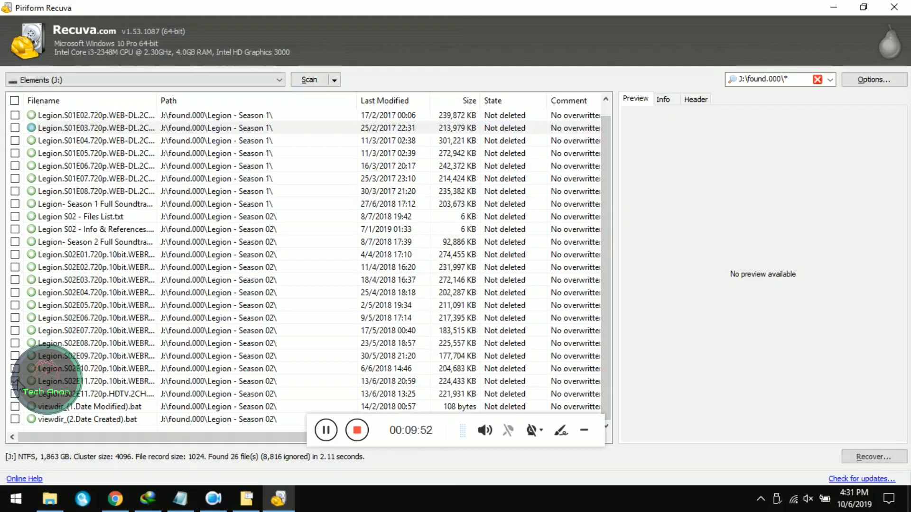
{"action": "right_click", "coordinate": [98, 382]}
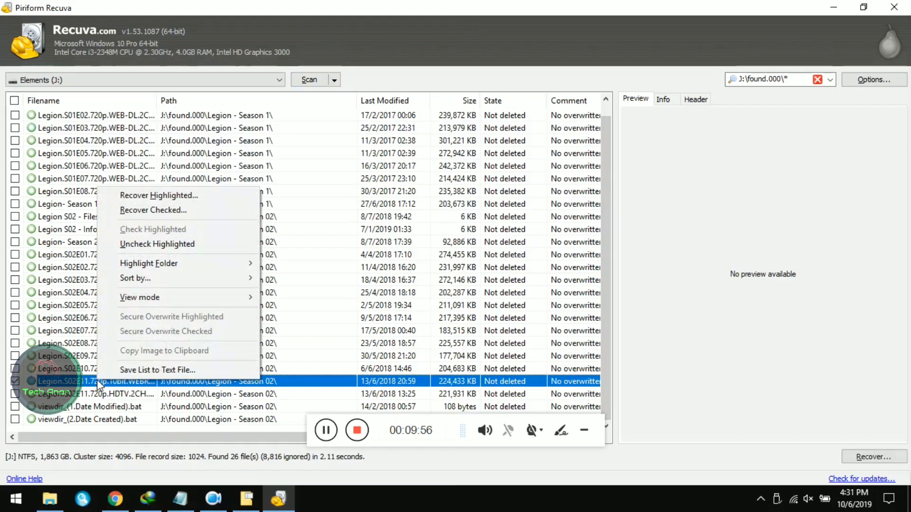
{"action": "left_click", "coordinate": [224, 206]}
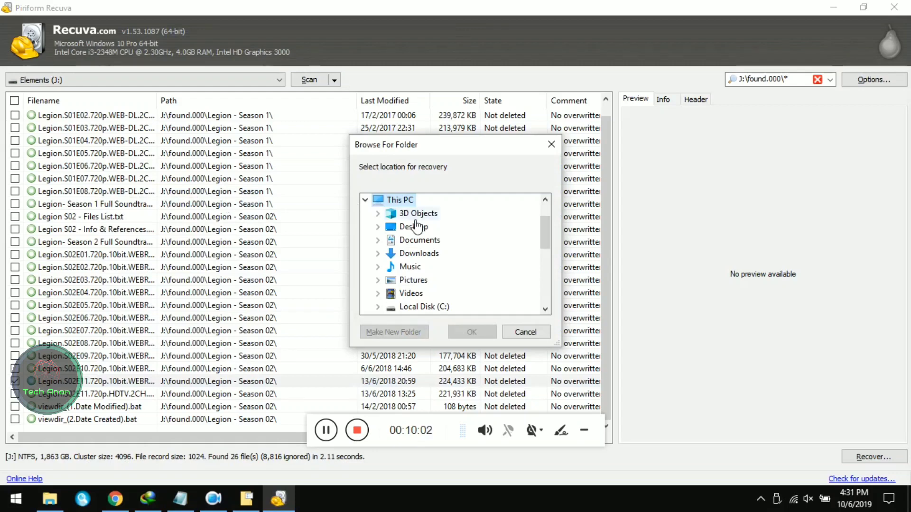
Create a folder named RECOVERED FILES on Local Disk (F:) as the recovery location, run the recovery and dismiss the completion message
{"action": "mouse_move", "coordinate": [549, 237]}
{"action": "left_mouse_down"}
{"action": "mouse_move", "coordinate": [552, 257]}
{"action": "mouse_move", "coordinate": [551, 248]}
{"action": "left_mouse_up"}
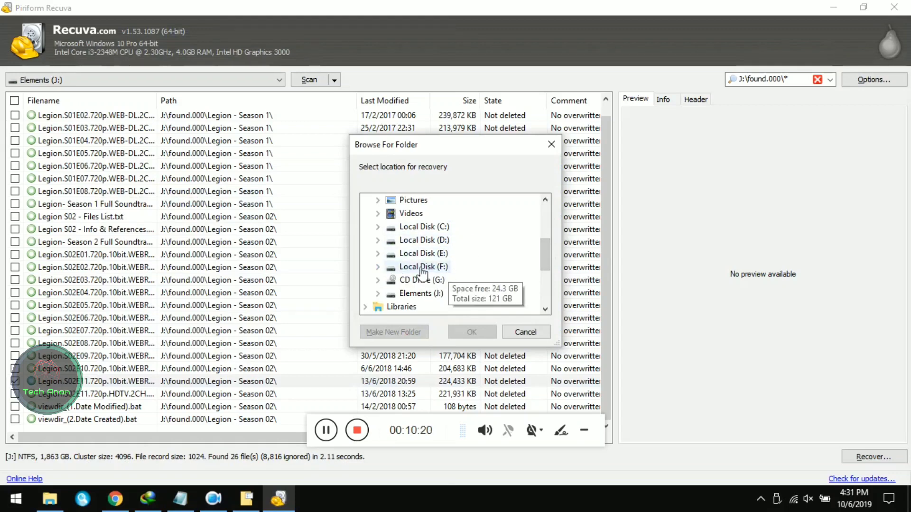
{"action": "left_click", "coordinate": [379, 267]}
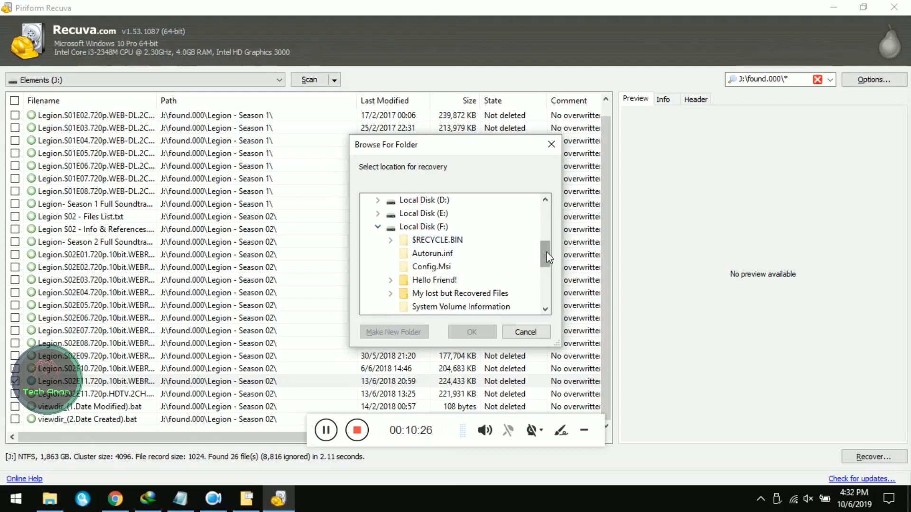
{"action": "left_click", "coordinate": [432, 227]}
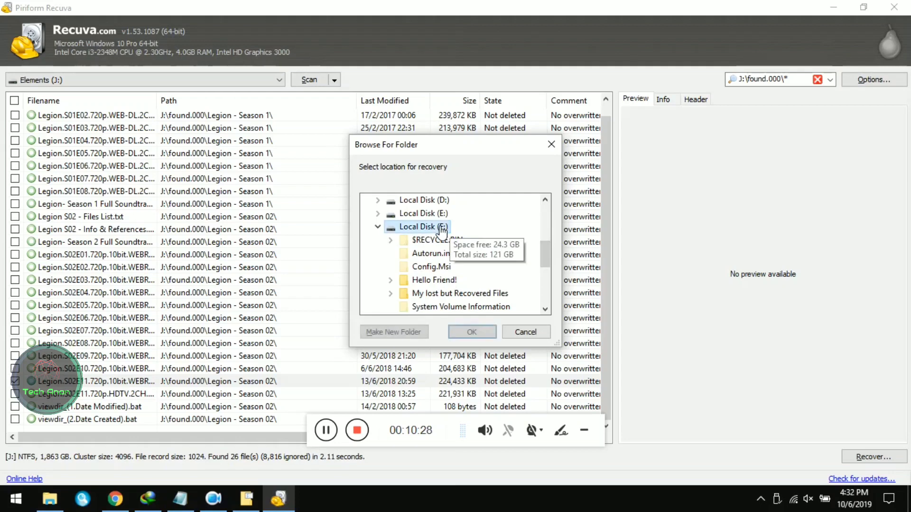
{"action": "left_click", "coordinate": [396, 332]}
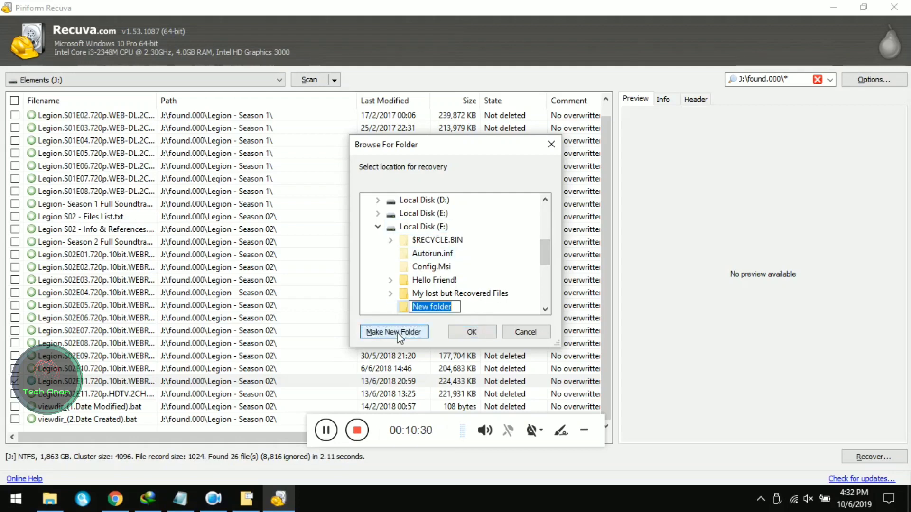
{"action": "type", "text": "RE"}
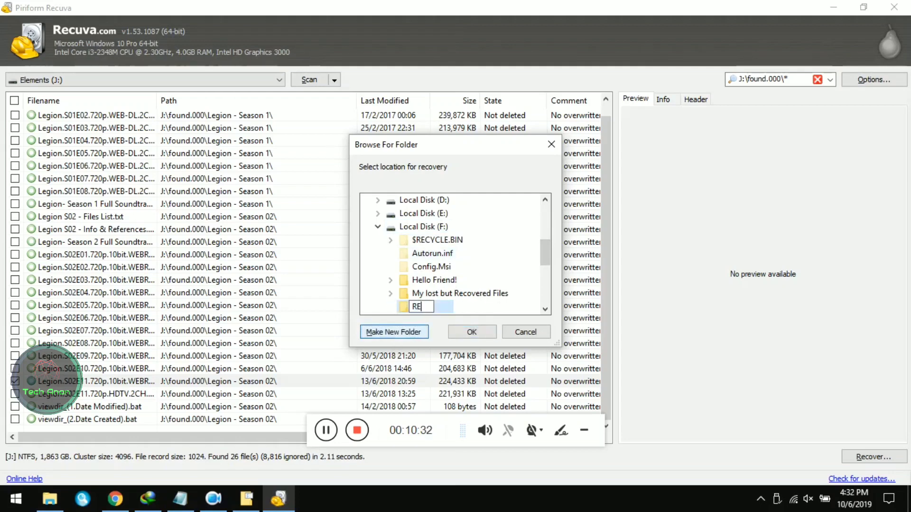
{"action": "type", "text": "COVERED FI"}
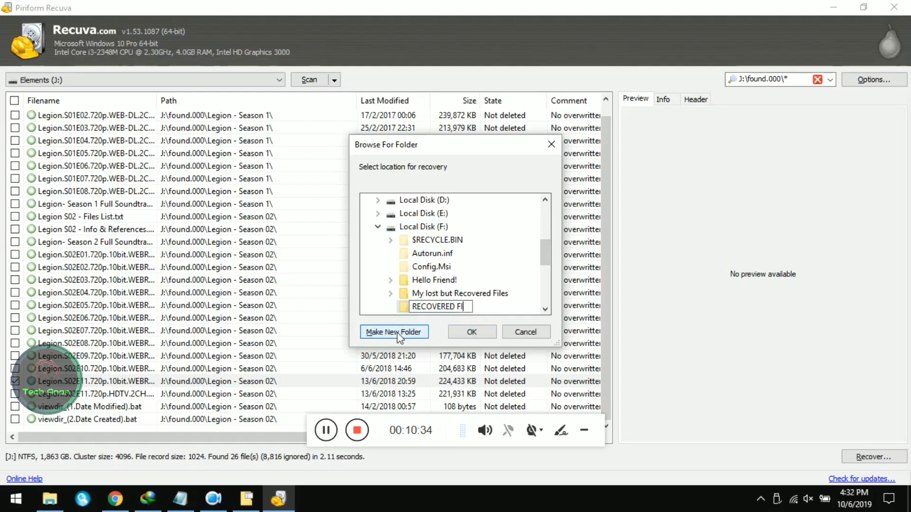
{"action": "type", "text": "LES"}
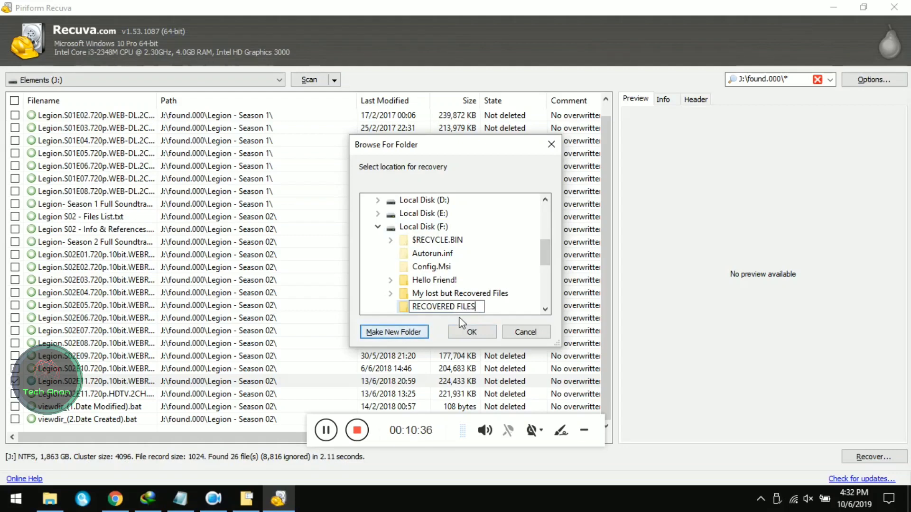
{"action": "left_click", "coordinate": [482, 334]}
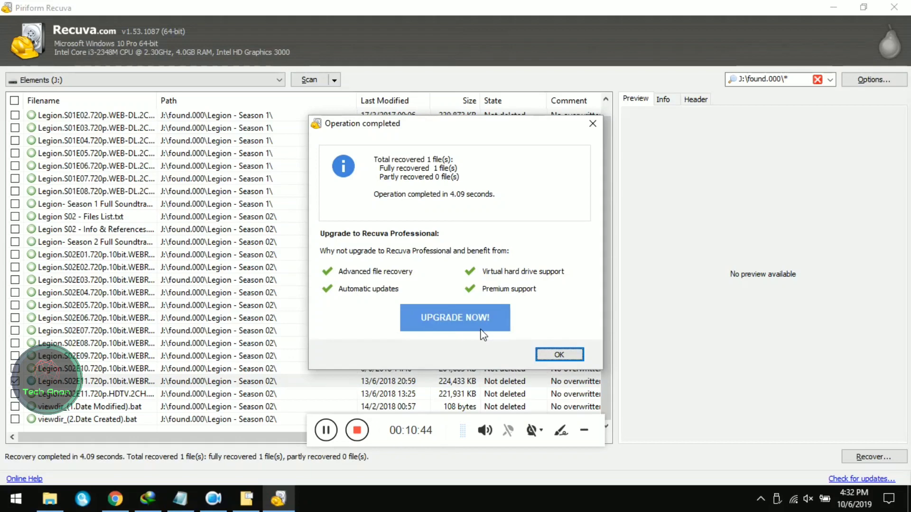
{"action": "left_click", "coordinate": [545, 357]}
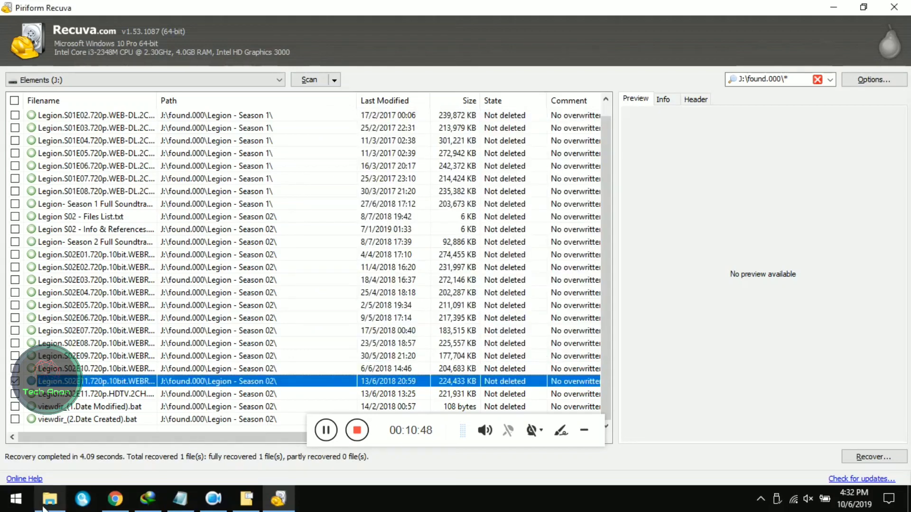
Switch to File Explorer and open the RECOVERED FILES folder on Local Disk (F:)
{"action": "mouse_move", "coordinate": [47, 499]}
{"action": "left_click", "coordinate": [69, 428]}
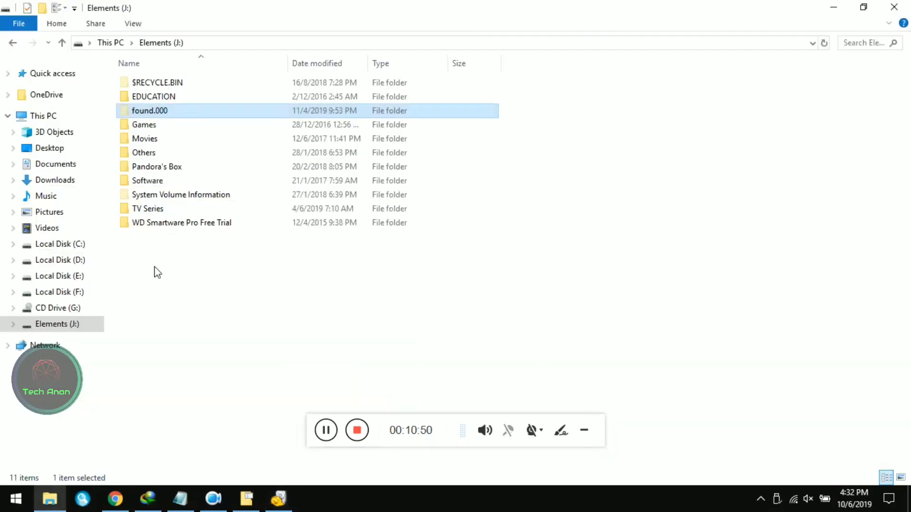
{"action": "left_click", "coordinate": [86, 290]}
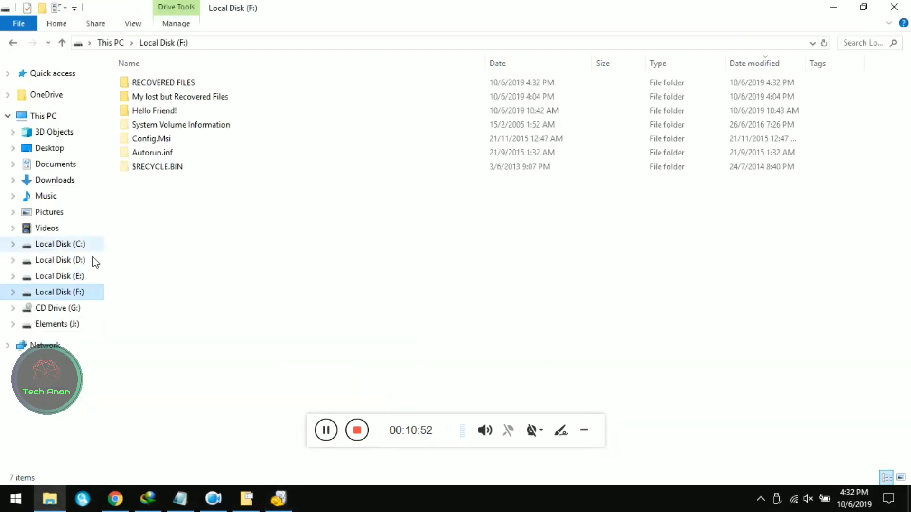
{"action": "double_click", "coordinate": [240, 83]}
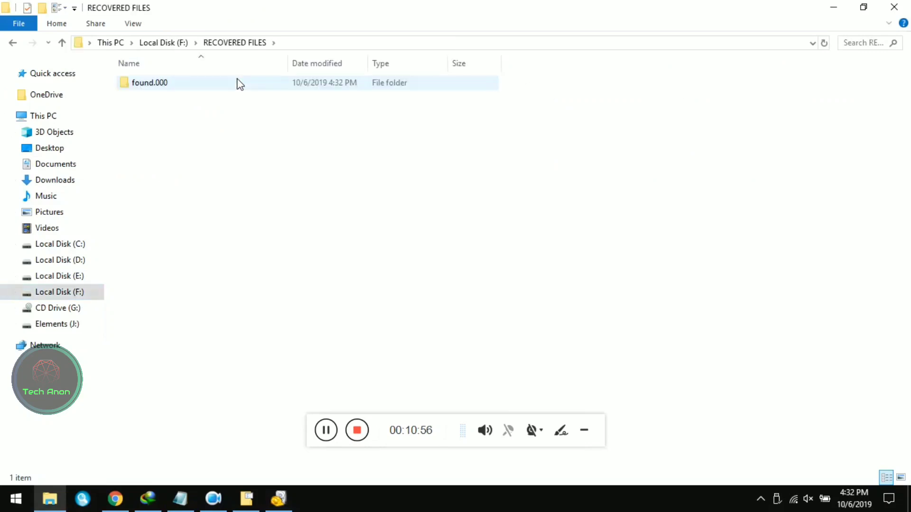
Open the Legion - Season 02 folder inside found.000 and play the recovered Legion.S02E11 MKV file in a maximized PotPlayer window
{"action": "double_click", "coordinate": [188, 88]}
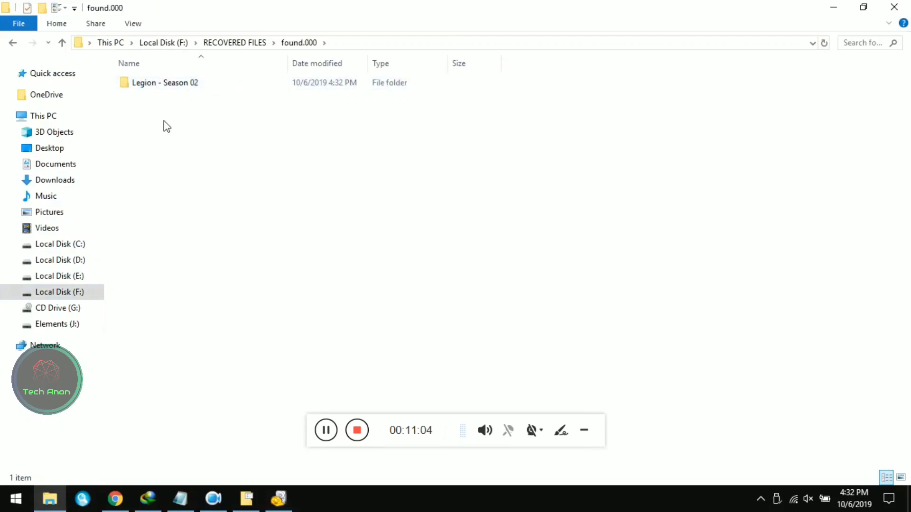
{"action": "left_click", "coordinate": [226, 86]}
{"action": "double_click", "coordinate": [226, 84]}
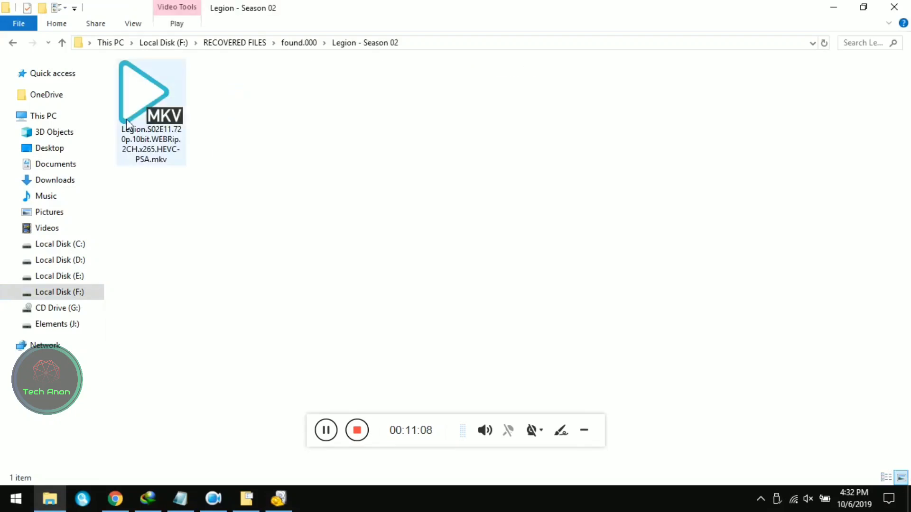
{"action": "double_click", "coordinate": [132, 91]}
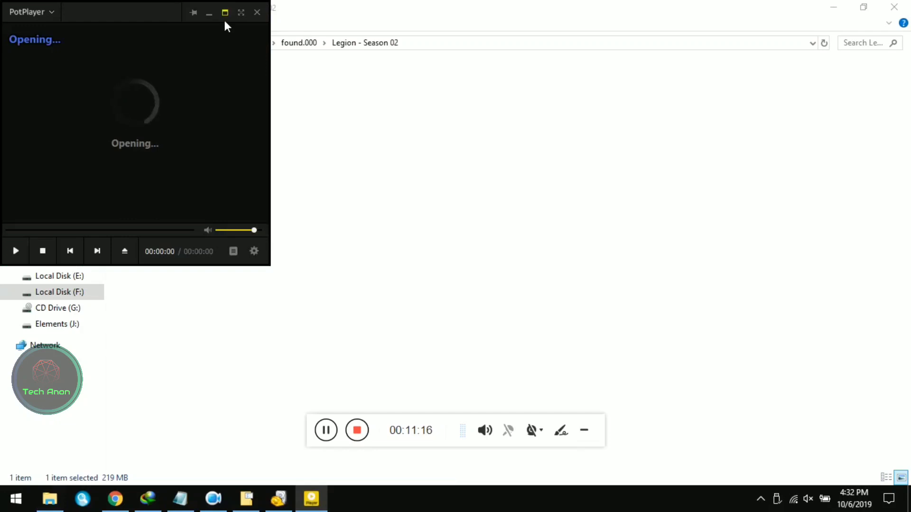
{"action": "left_click", "coordinate": [225, 15]}
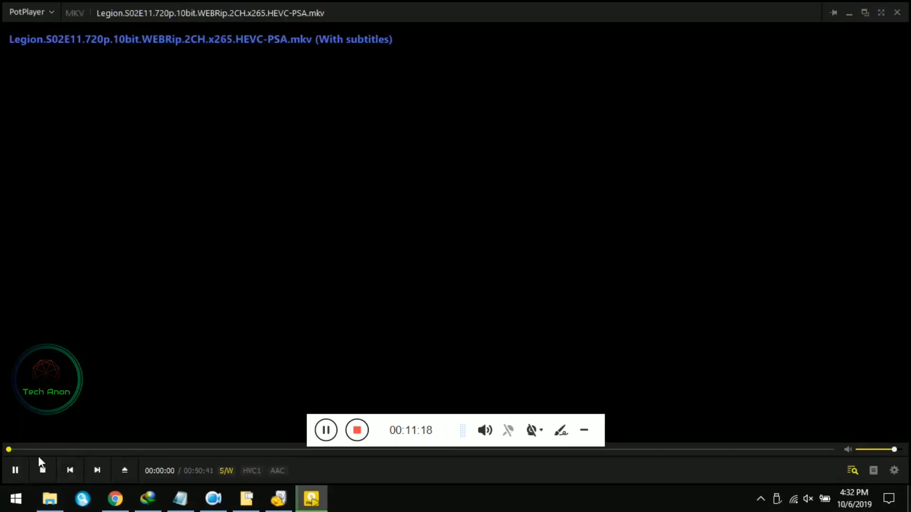
Check the recovered video's playback at several points near its beginning and at about 41:52, and close the player
{"action": "left_click", "coordinate": [21, 449]}
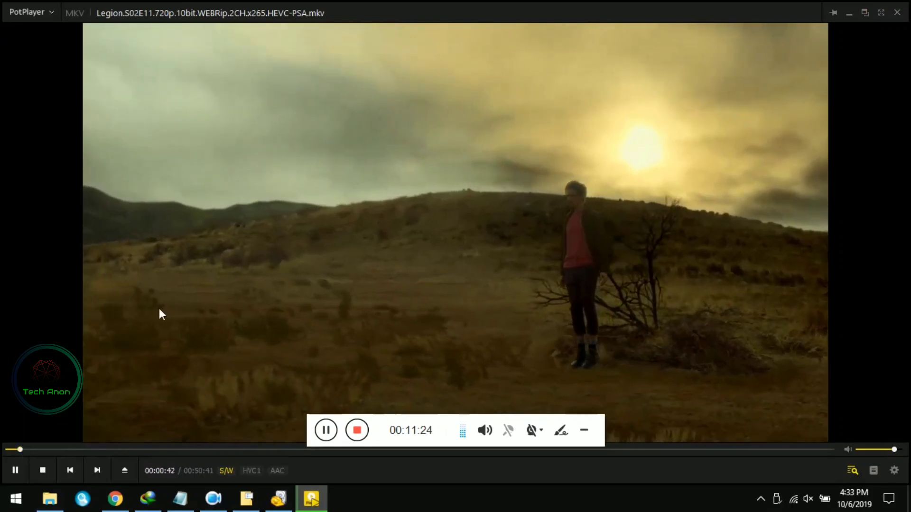
{"action": "left_click", "coordinate": [28, 449]}
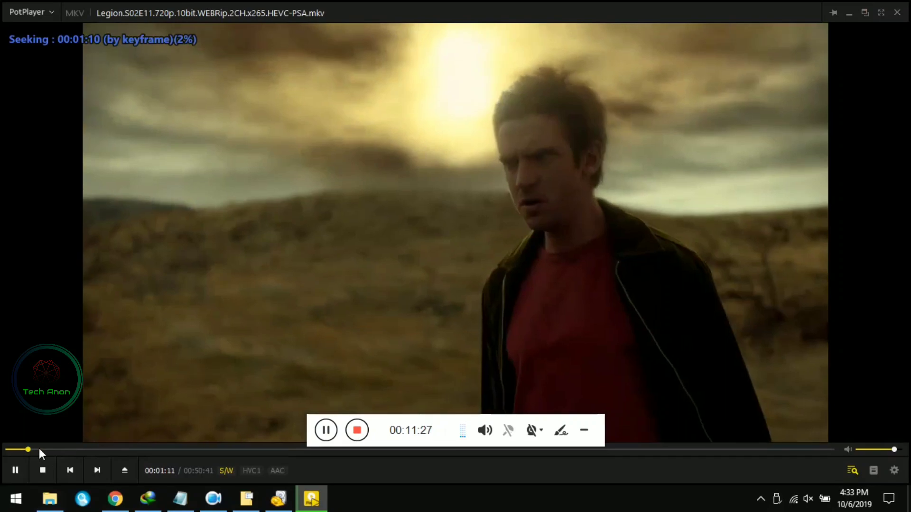
{"action": "left_click", "coordinate": [39, 449]}
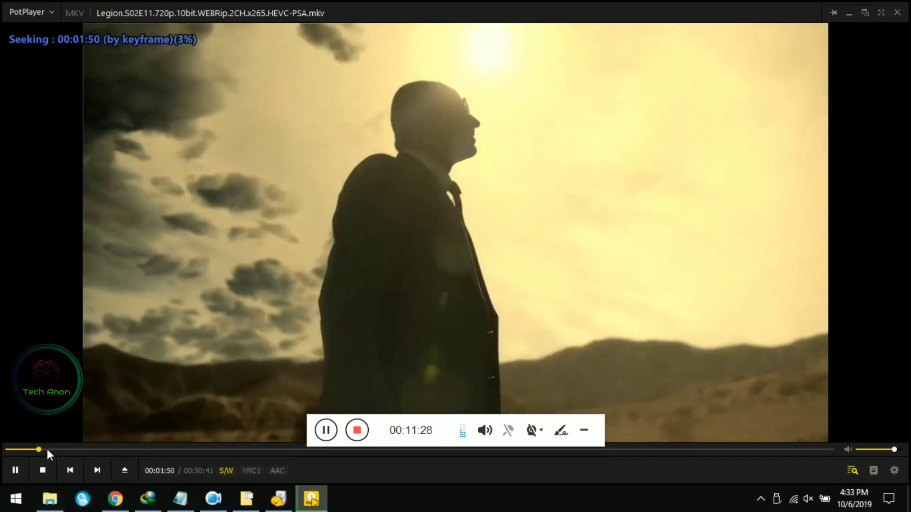
{"action": "left_click", "coordinate": [47, 448]}
{"action": "left_click", "coordinate": [66, 449]}
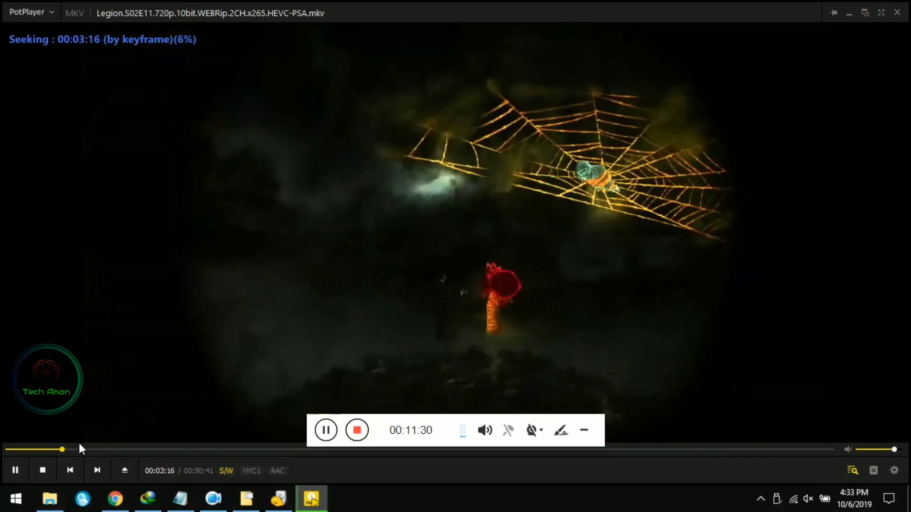
{"action": "left_click", "coordinate": [79, 448]}
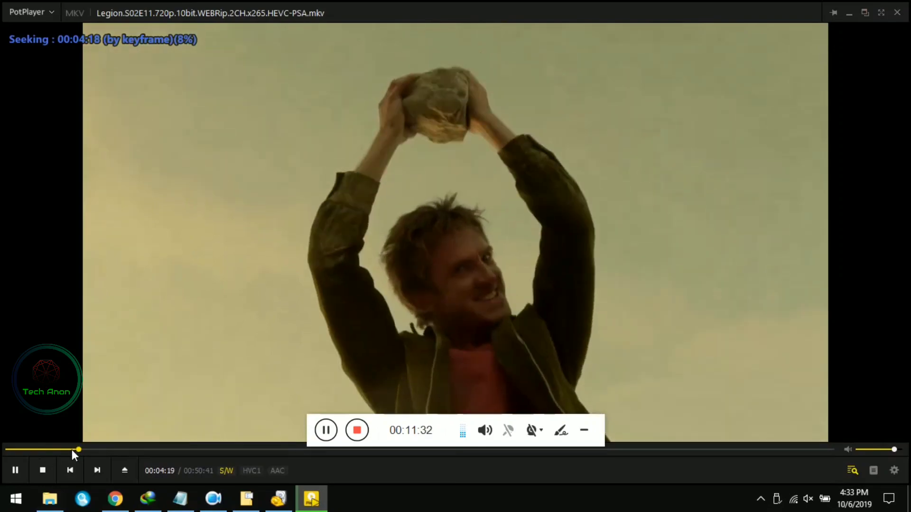
{"action": "left_click", "coordinate": [73, 450]}
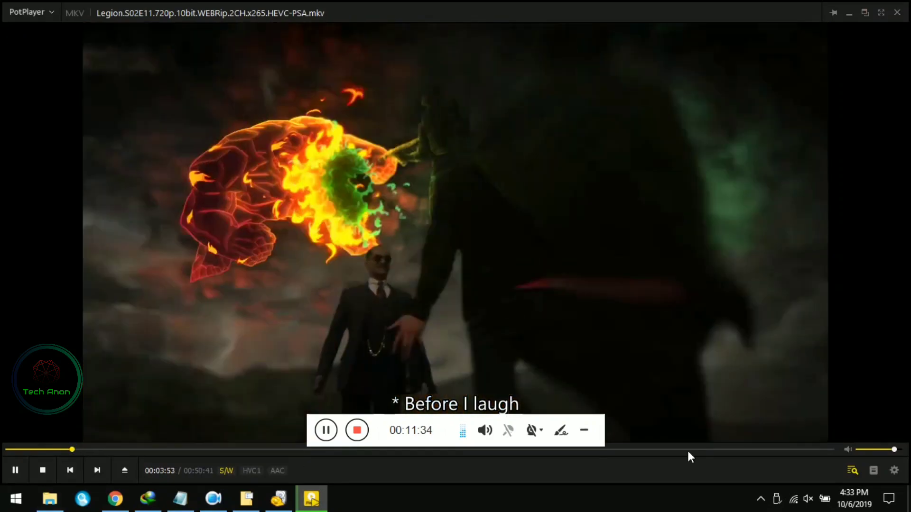
{"action": "left_click", "coordinate": [686, 449]}
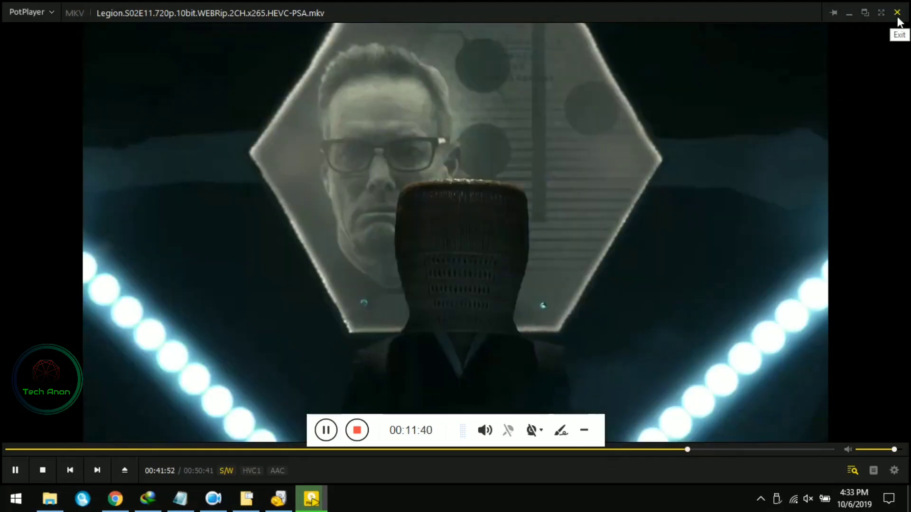
{"action": "left_click", "coordinate": [897, 14]}
{"action": "left_click", "coordinate": [561, 216]}
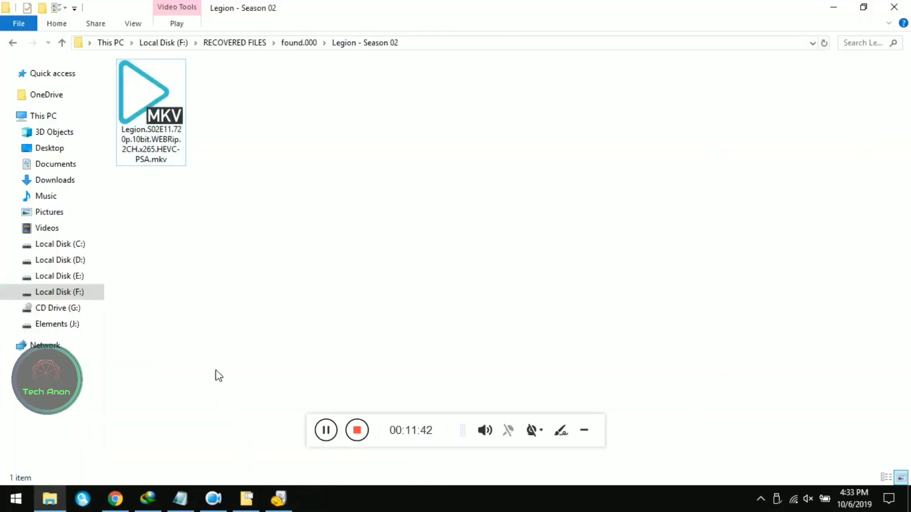
Turn on hiding of protected operating system files in File Explorer Options, apply the change and close the dialog
{"action": "left_click", "coordinate": [249, 502]}
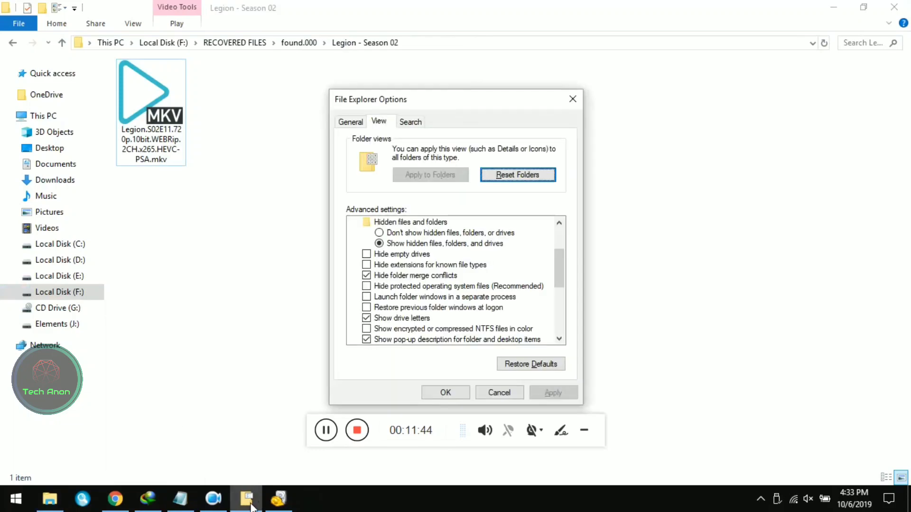
{"action": "left_click", "coordinate": [366, 286]}
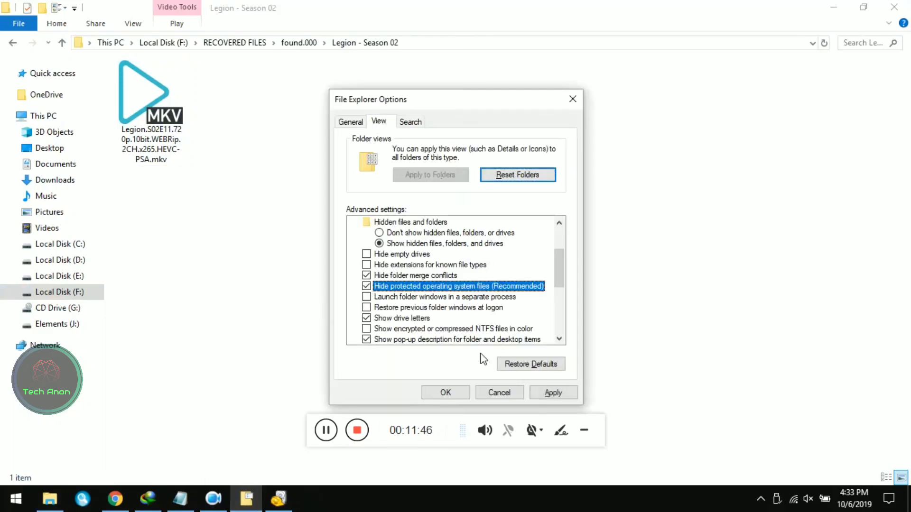
{"action": "left_click", "coordinate": [552, 392]}
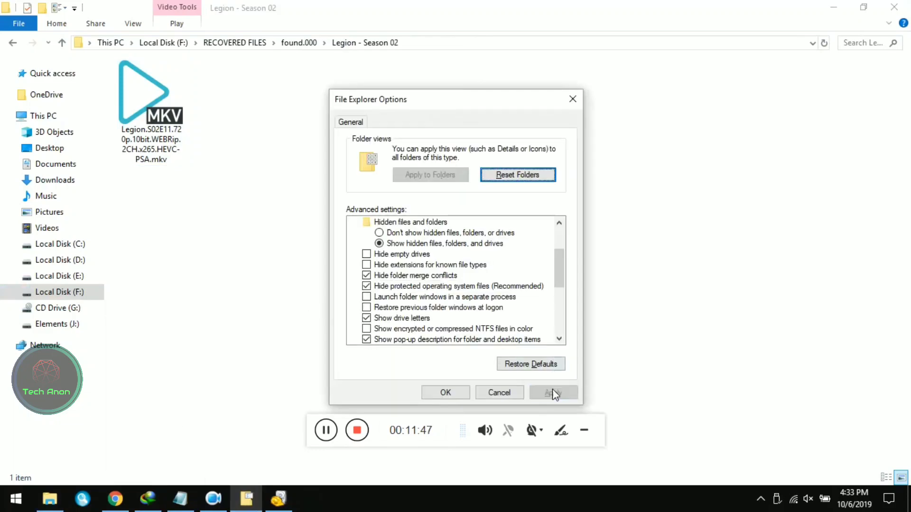
{"action": "left_click", "coordinate": [445, 392]}
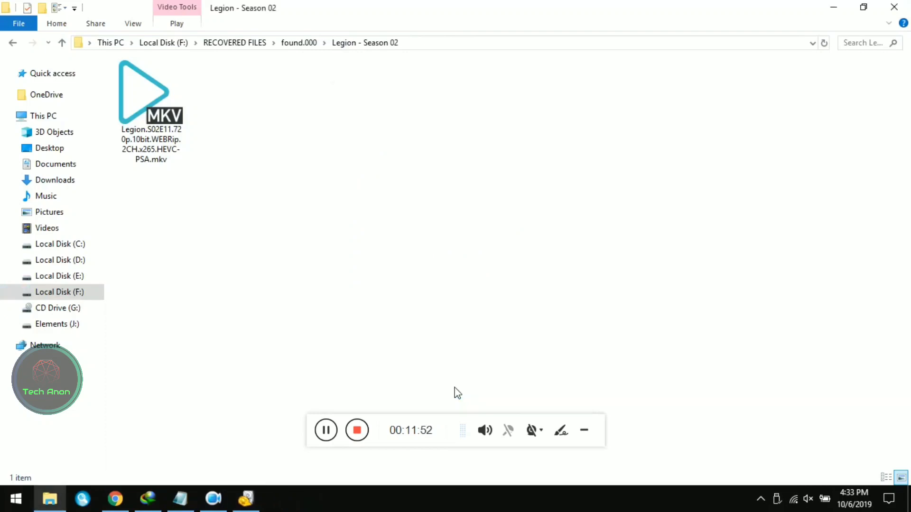
Switch to the New Text Document (3).txt note in Notepad and read its closing remarks at the end
{"action": "left_click", "coordinate": [179, 498]}
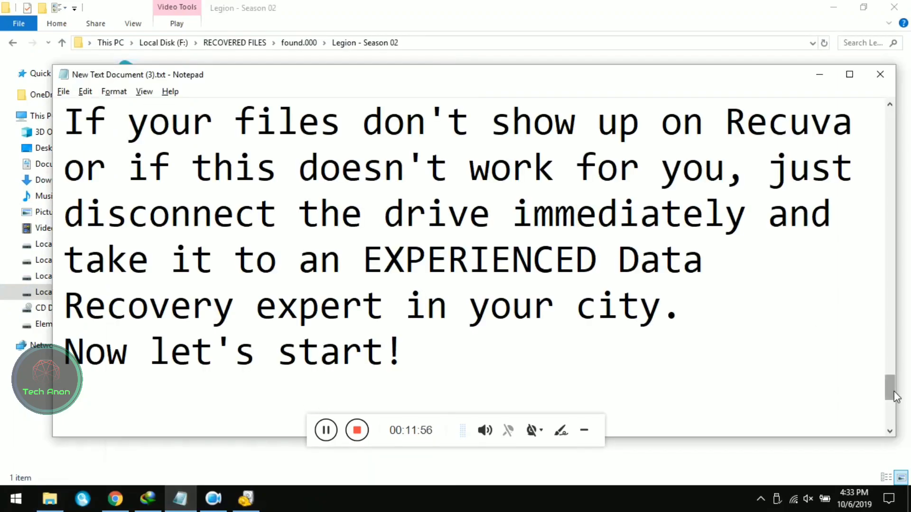
{"action": "left_click_drag", "start_coordinate": [894, 391], "coordinate": [895, 427]}
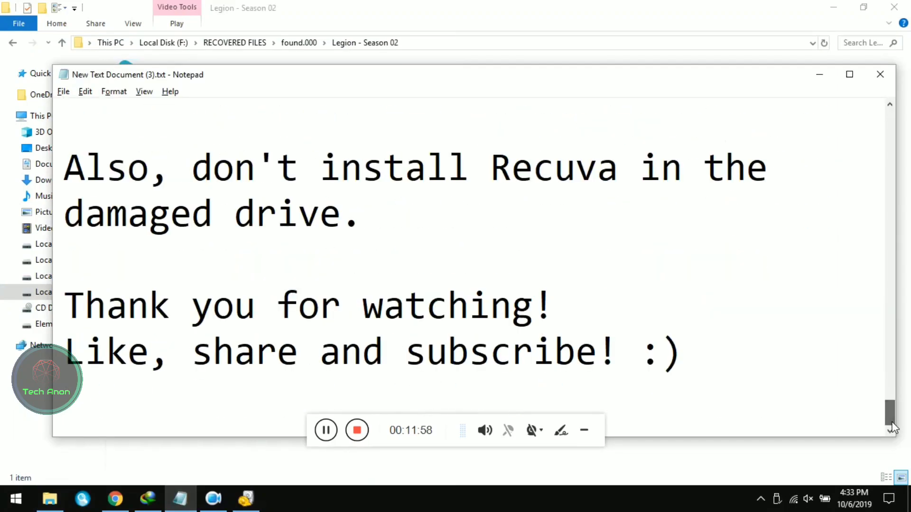